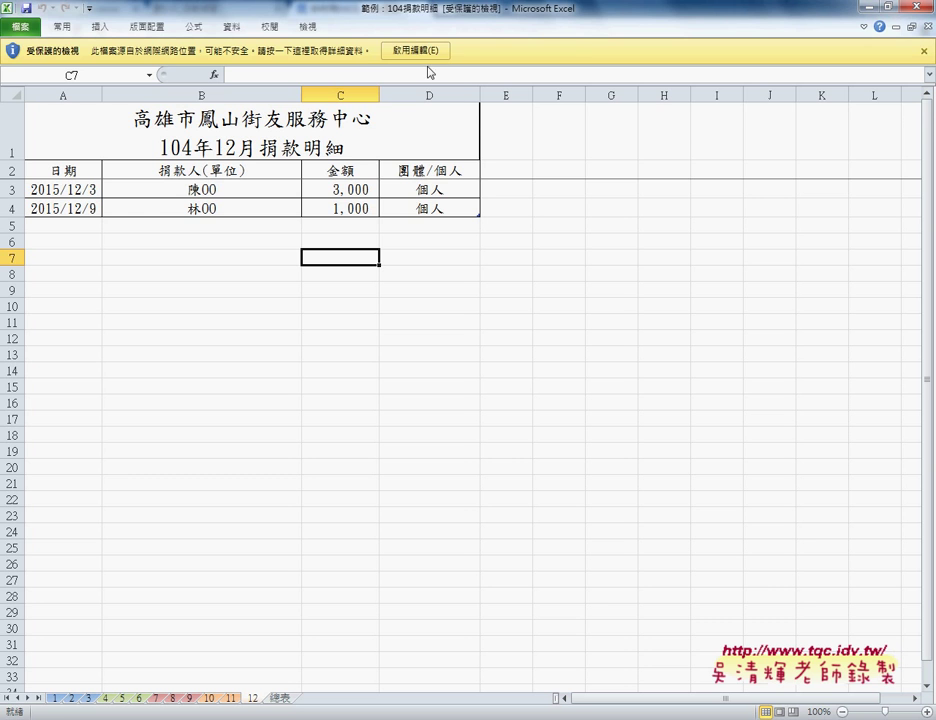
# Enable editing for the protected workbook and look through the monthly donation sheets 1 to 4
pyautogui.click(415, 50)
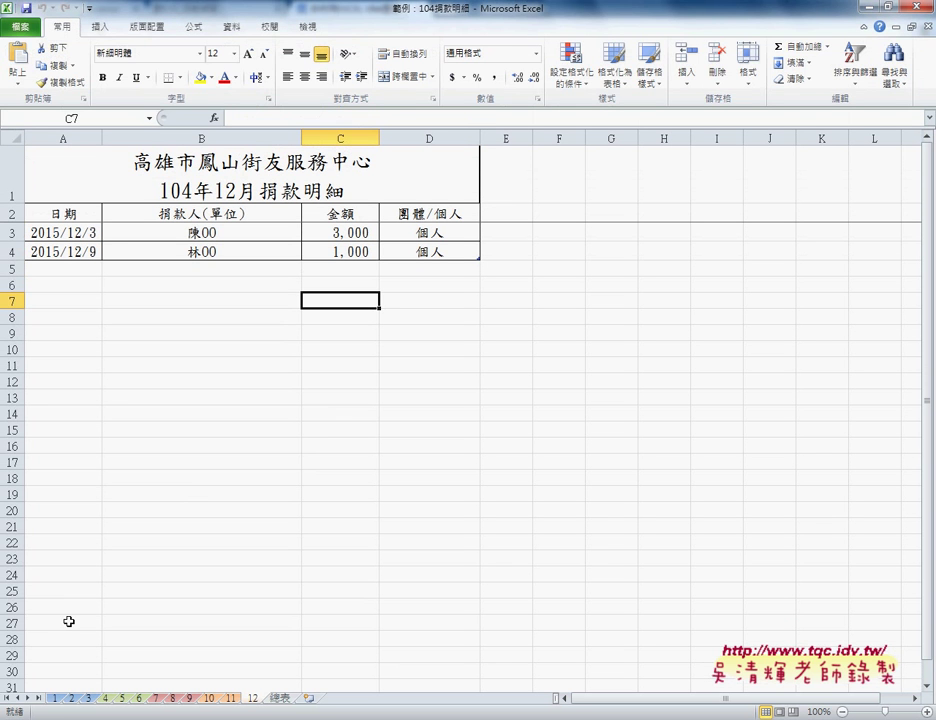
pyautogui.click(56, 698)
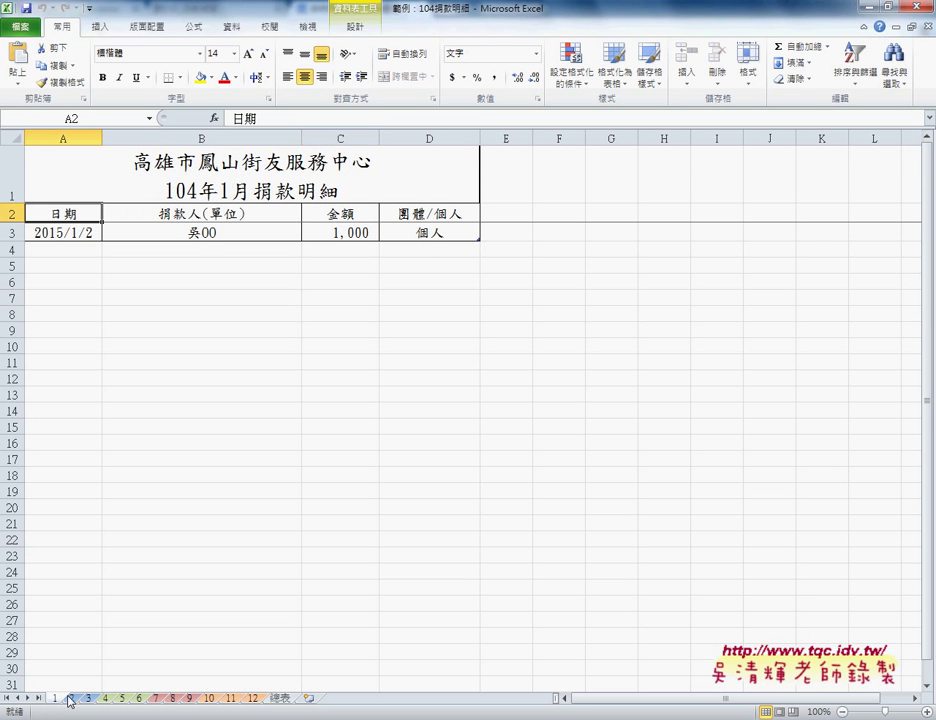
pyautogui.click(71, 698)
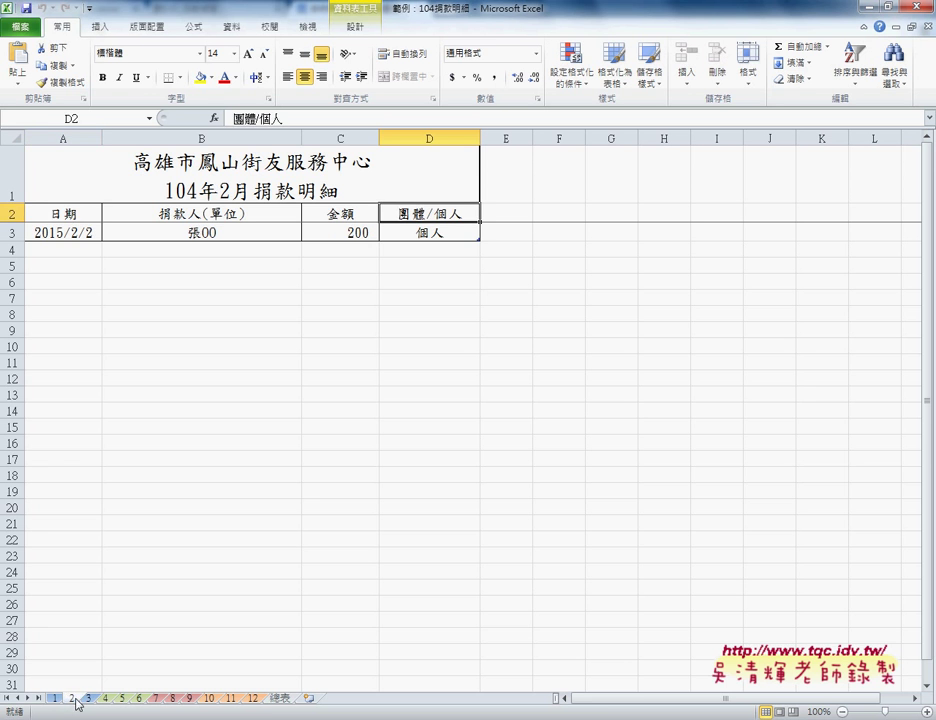
pyautogui.click(86, 699)
pyautogui.click(104, 699)
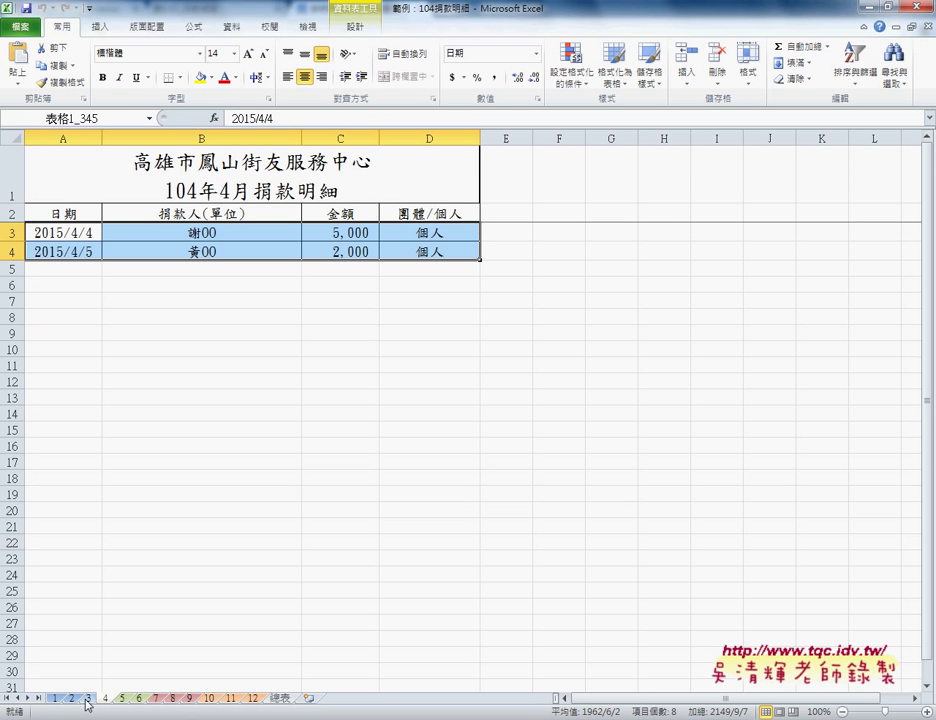
# Open the 總表 summary sheet and try to run the macro behind its orange 整合工作表 button
pyautogui.click(280, 700)
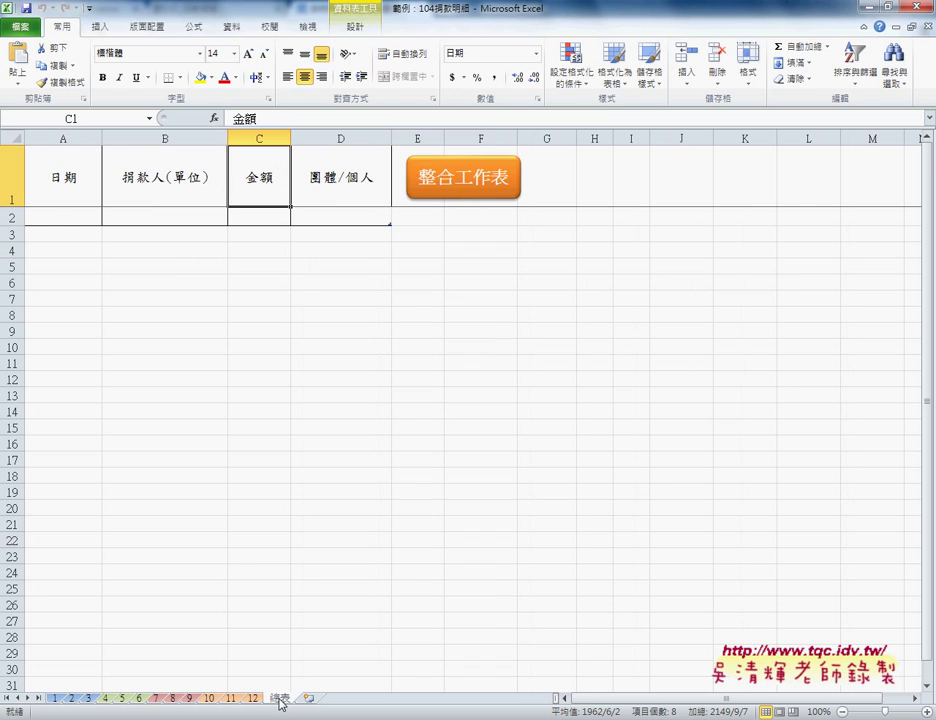
pyautogui.click(481, 197)
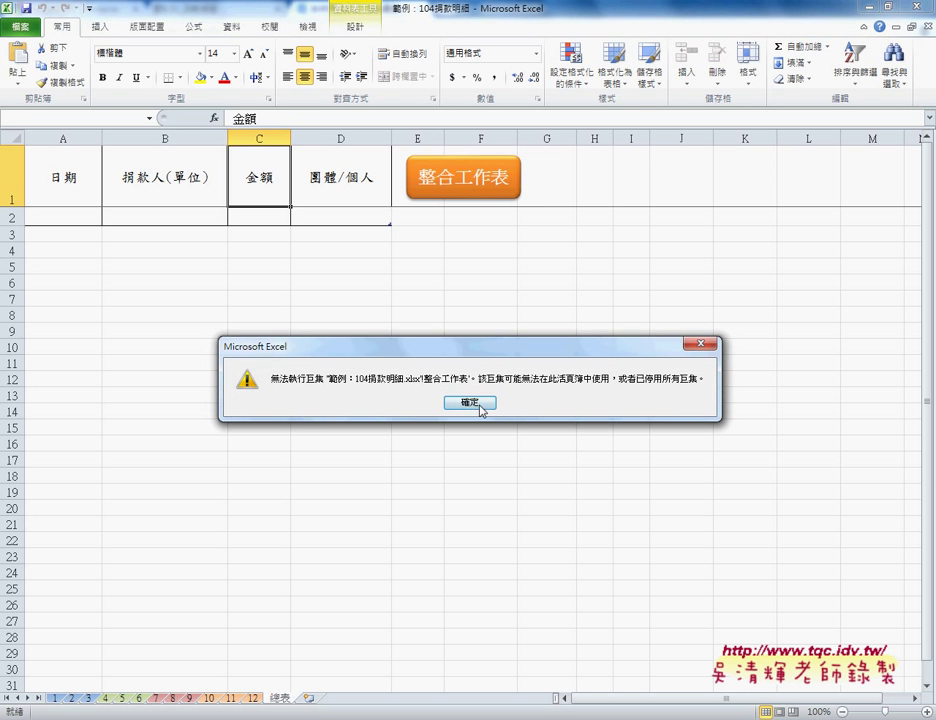
pyautogui.click(478, 405)
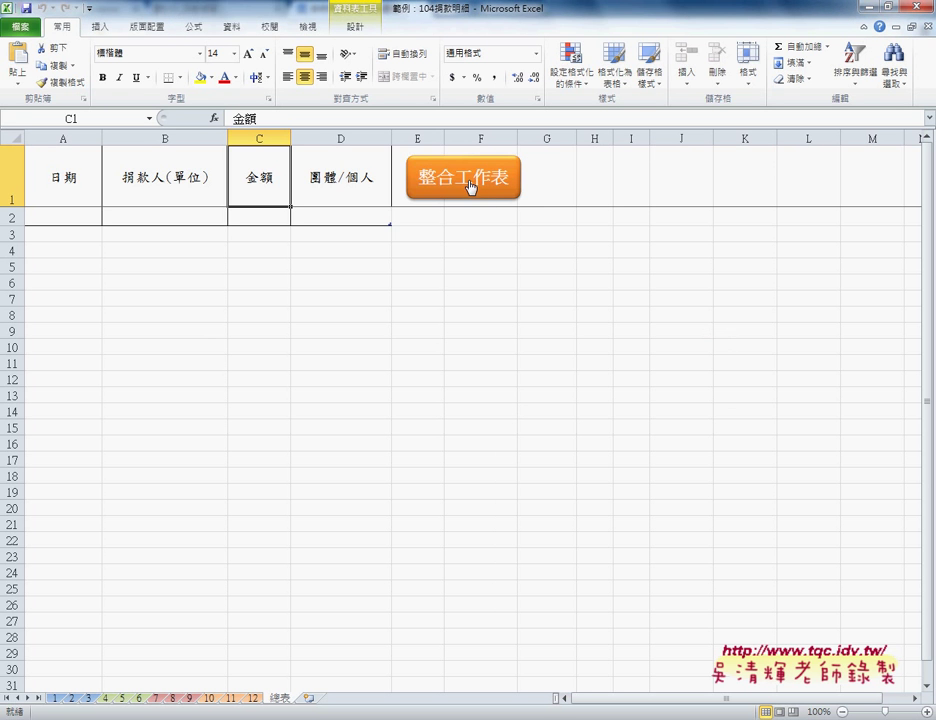
# Customize the ribbon so that the 開發人員 (Developer) tab is shown
pyautogui.click(89, 8)
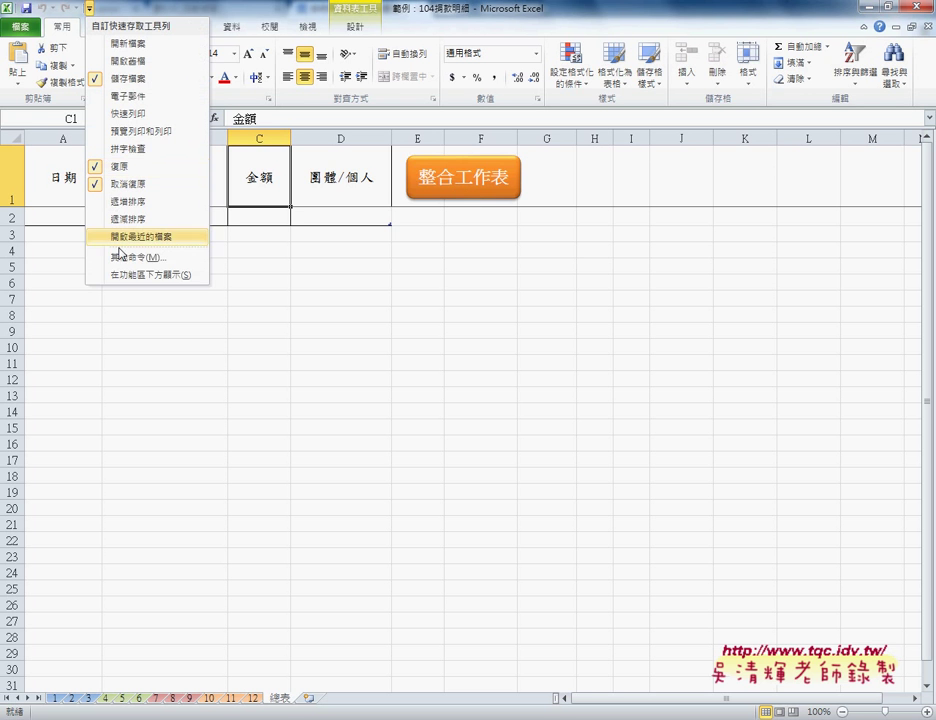
pyautogui.click(133, 258)
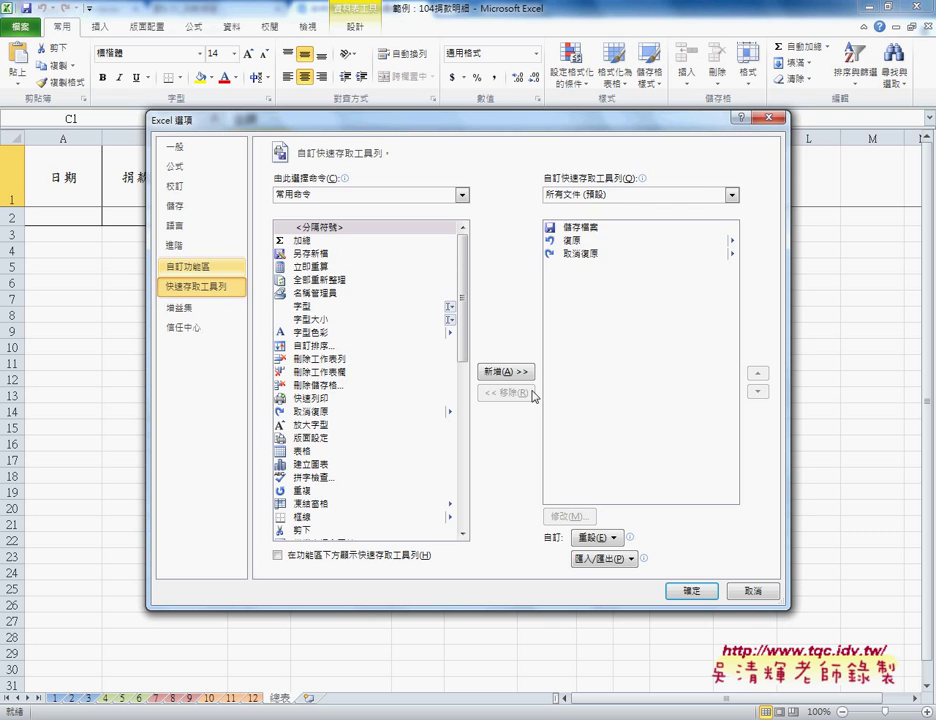
pyautogui.click(190, 266)
pyautogui.click(536, 428)
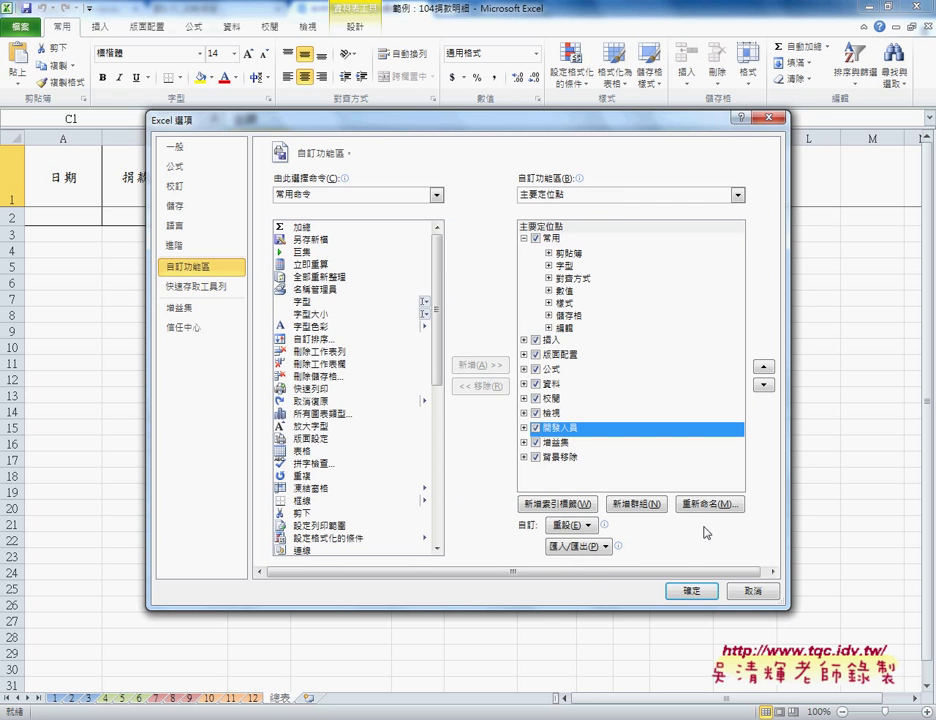
pyautogui.click(690, 590)
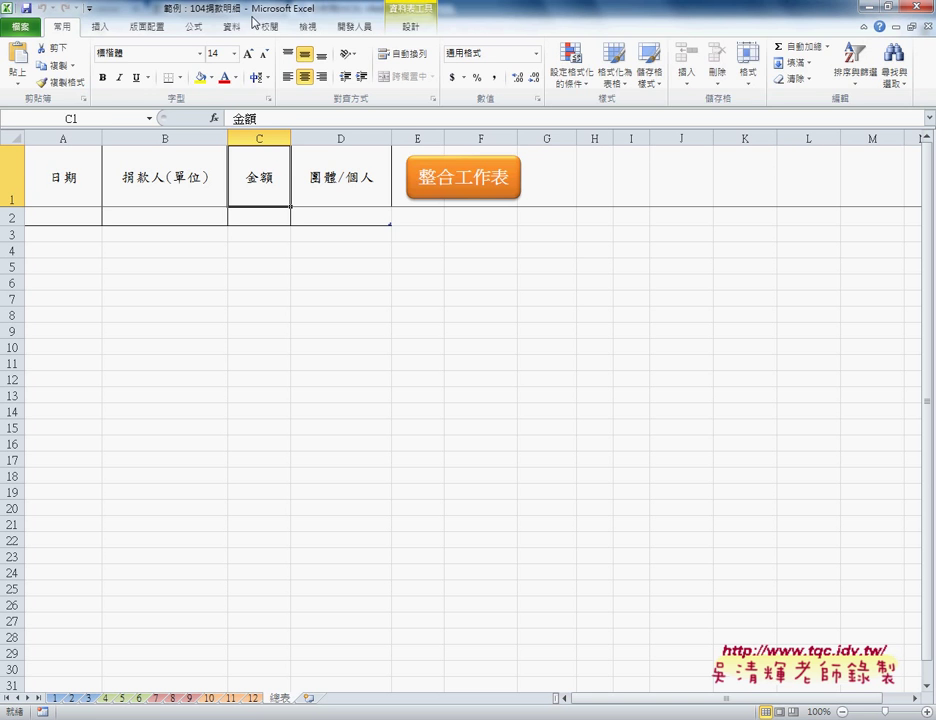
# Open the Visual Basic editor and insert a new module into the 104捐款明細 workbook's project
pyautogui.click(350, 30)
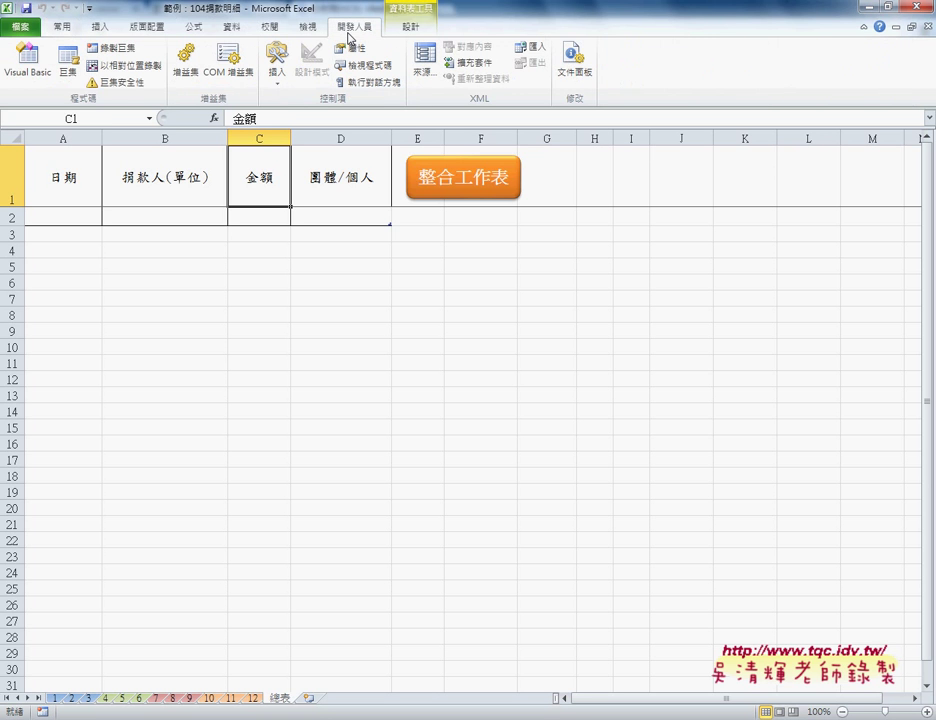
pyautogui.click(15, 80)
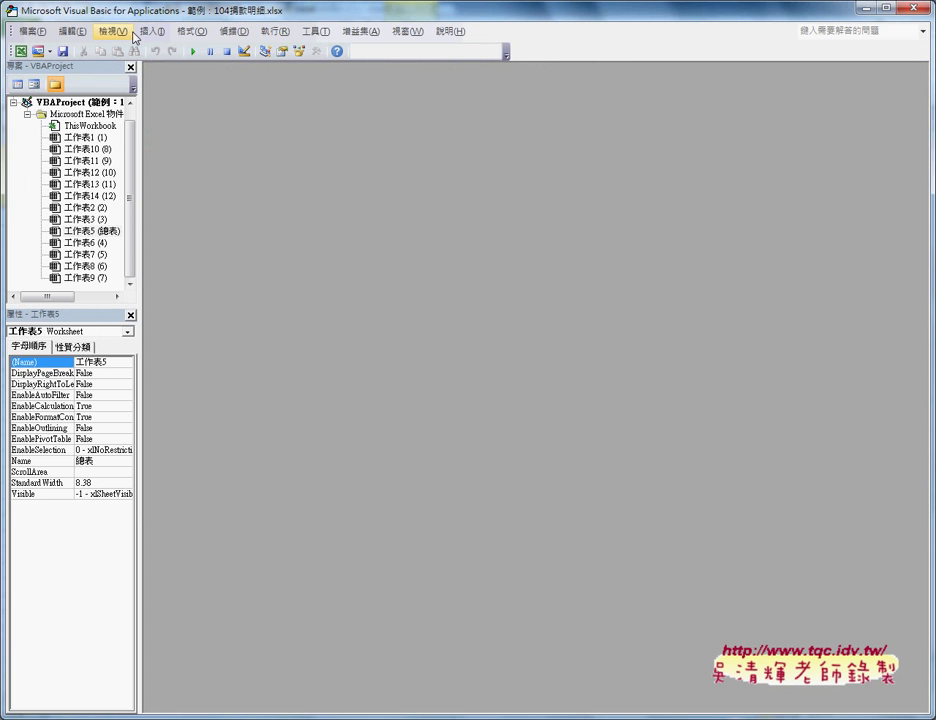
pyautogui.moveTo(135, 10); pyautogui.dragTo(305, 30)
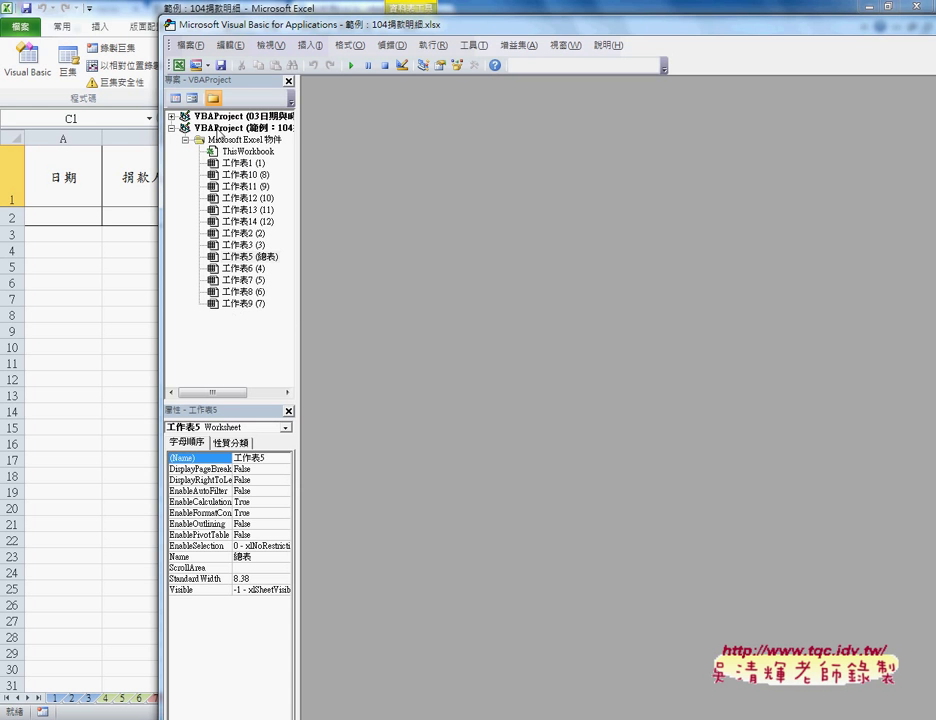
pyautogui.rightClick(225, 141)
pyautogui.moveTo(278, 205)
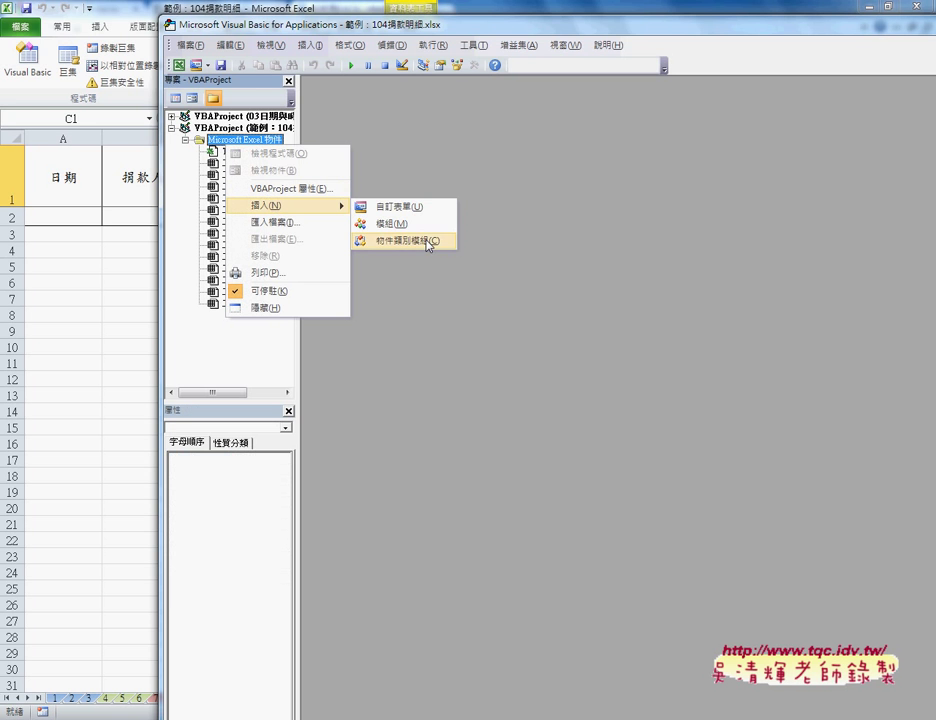
pyautogui.click(424, 224)
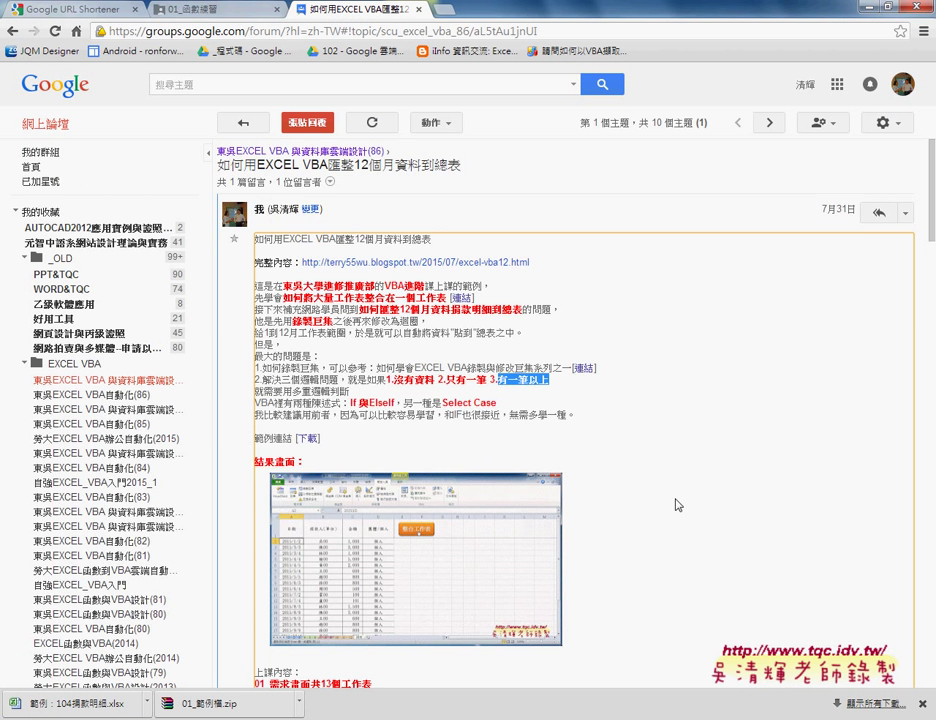
# In the browser's Google Groups post, open the linked full article on consolidating 12 months of data with Excel VBA
pyautogui.scroll(-1, 700, 515)
pyautogui.scroll(-3, 702, 515)
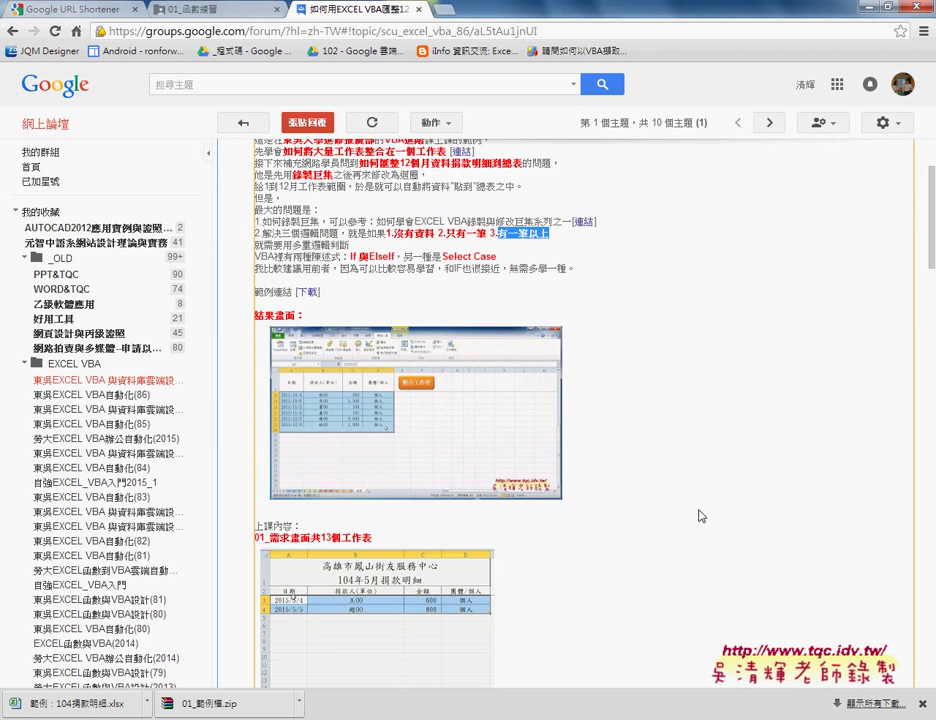
pyautogui.scroll(4, 700, 514)
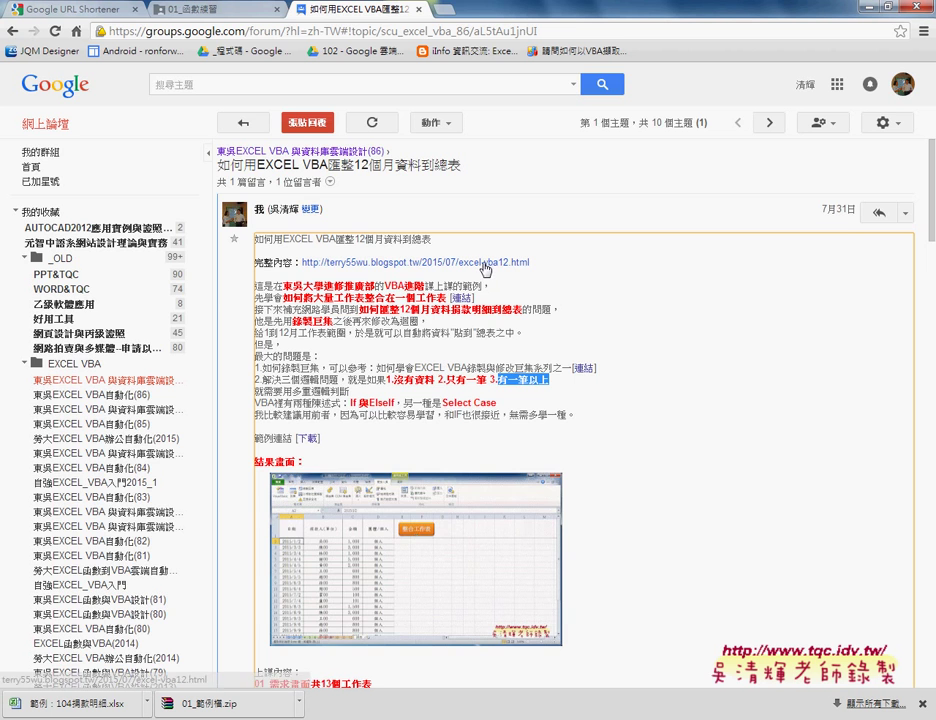
pyautogui.click(356, 263)
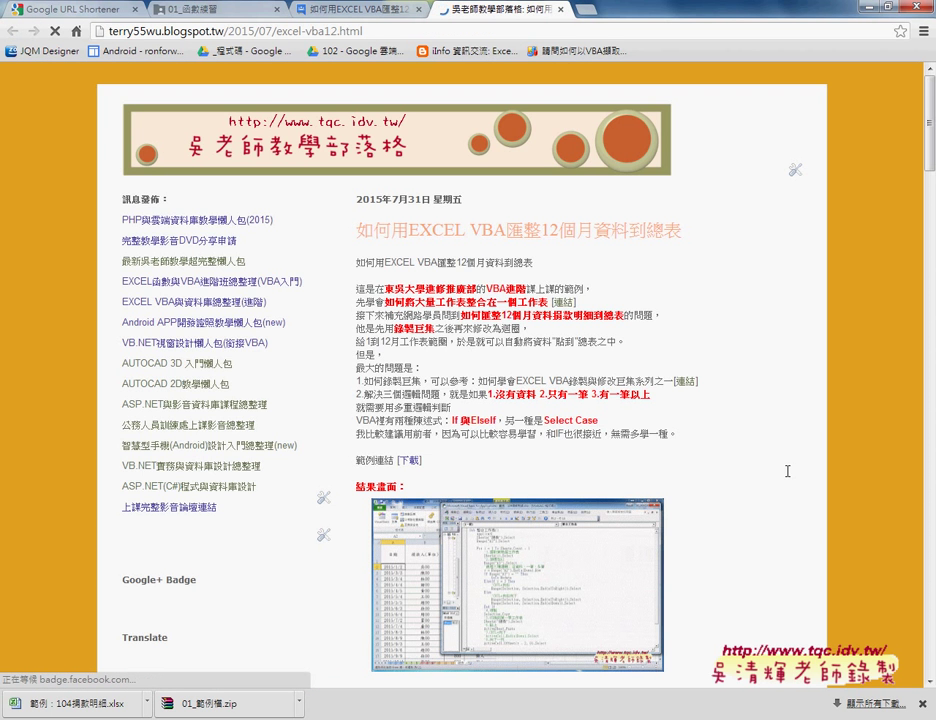
# Find the code listing in the blog article and copy the whole 整合工作表 procedure, from Sub to End Sub
pyautogui.scroll(-1, 575, 346)
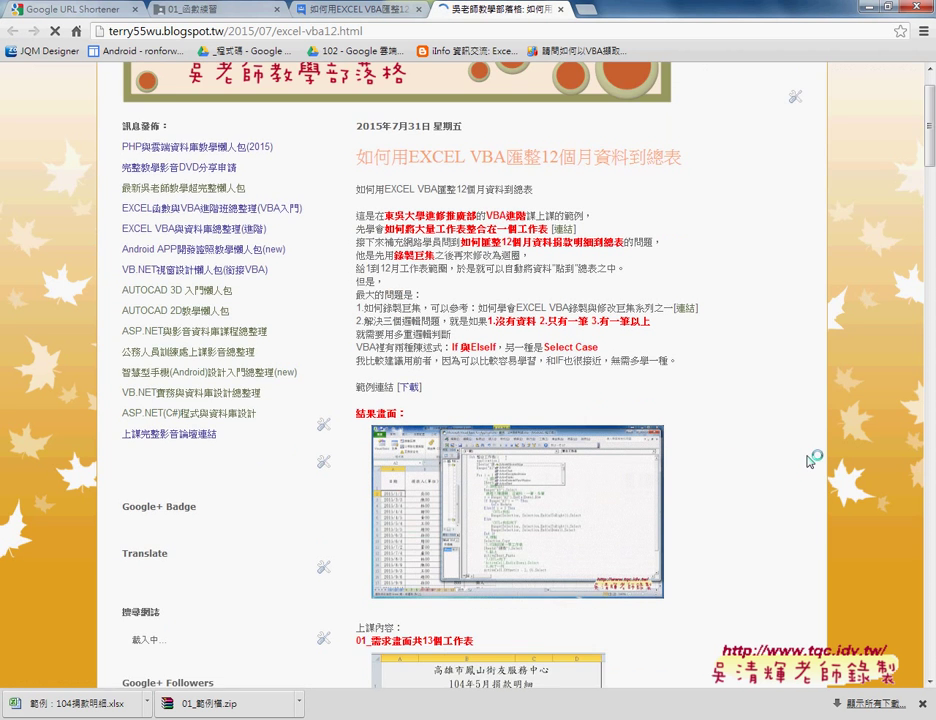
pyautogui.scroll(-2, 810, 460)
pyautogui.scroll(-9, 790, 463)
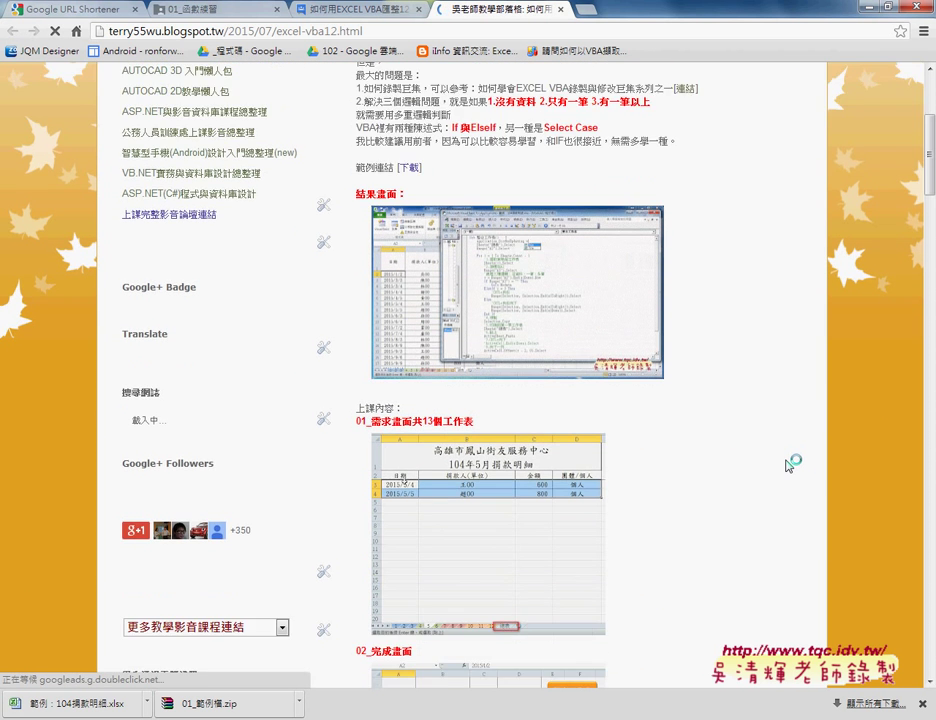
pyautogui.scroll(-1, 790, 463)
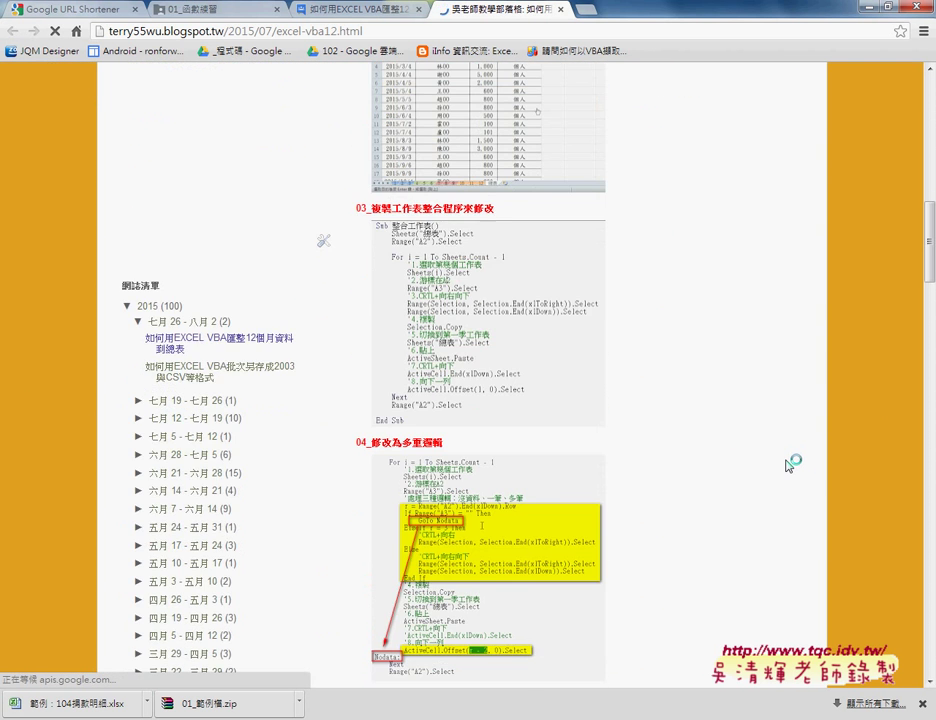
pyautogui.scroll(-8, 785, 461)
pyautogui.scroll(2, 717, 444)
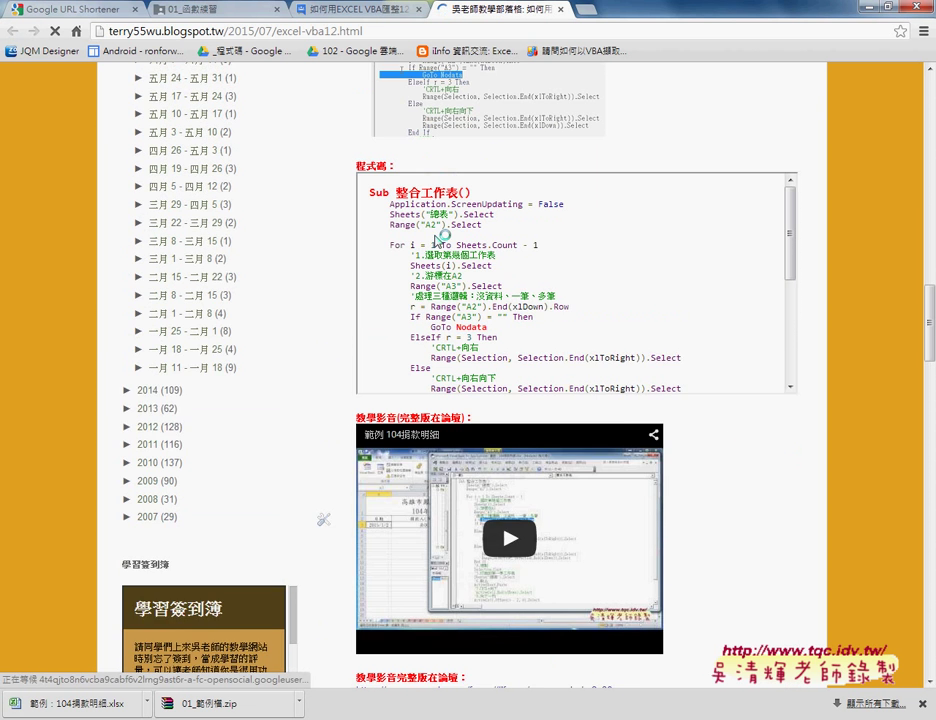
pyautogui.moveTo(369, 265); pyautogui.dragTo(408, 265)
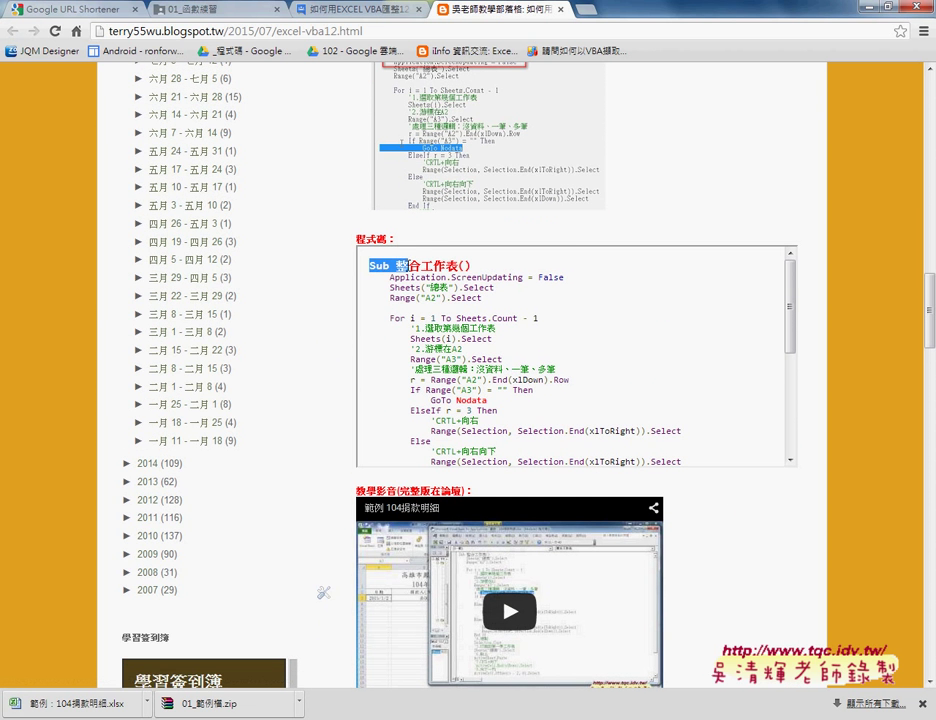
pyautogui.scroll(-3, 549, 344)
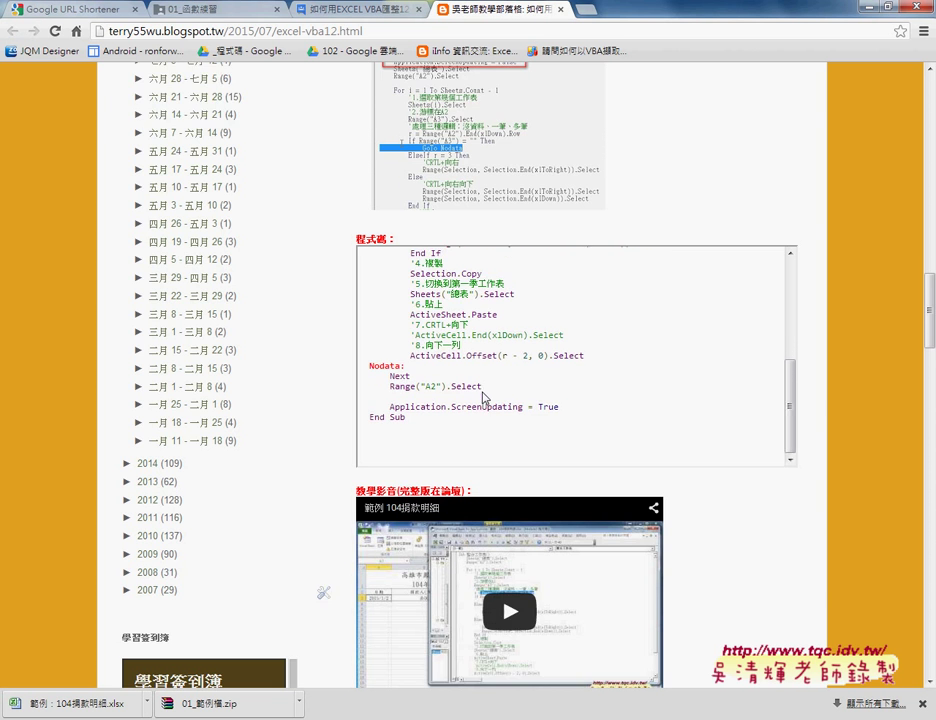
pyautogui.scroll(-1, 440, 370)
pyautogui.keyDown('shift'); pyautogui.click(421, 352); pyautogui.keyUp('shift')
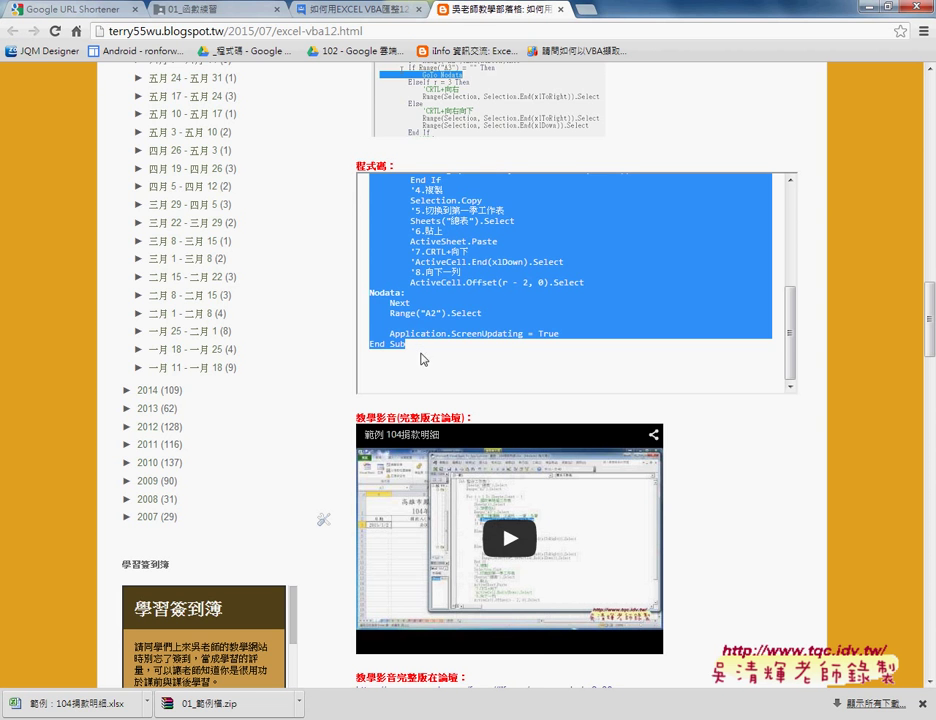
# Switch to the Visual Basic editor, paste the copied 整合工作表 procedure into the empty module, and put the editor window away
pyautogui.click(75, 703)
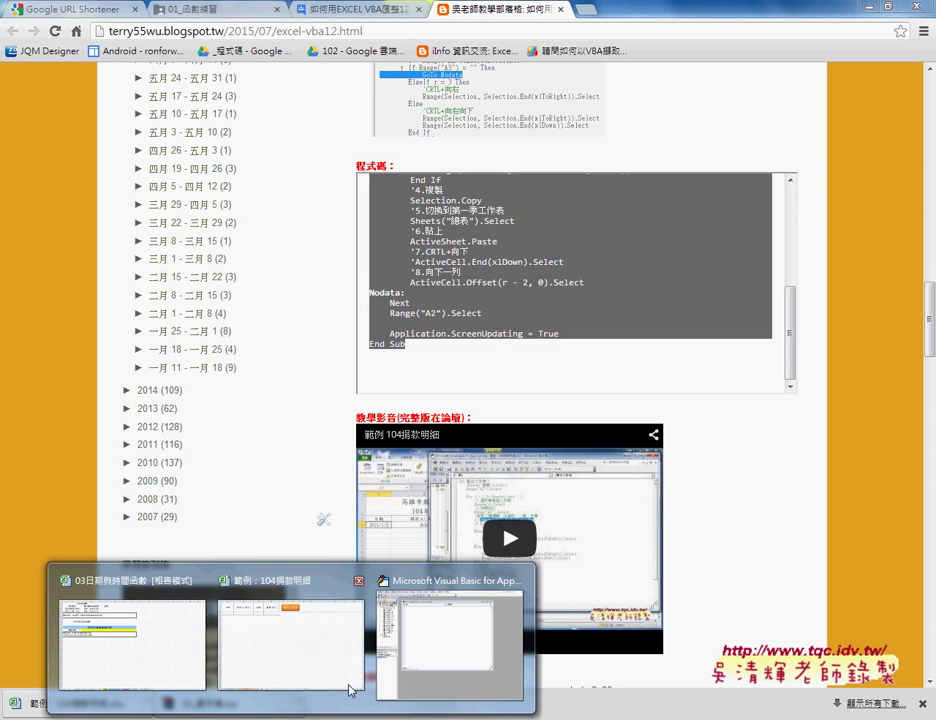
pyautogui.click(416, 672)
pyautogui.rightClick(424, 271)
pyautogui.click(441, 313)
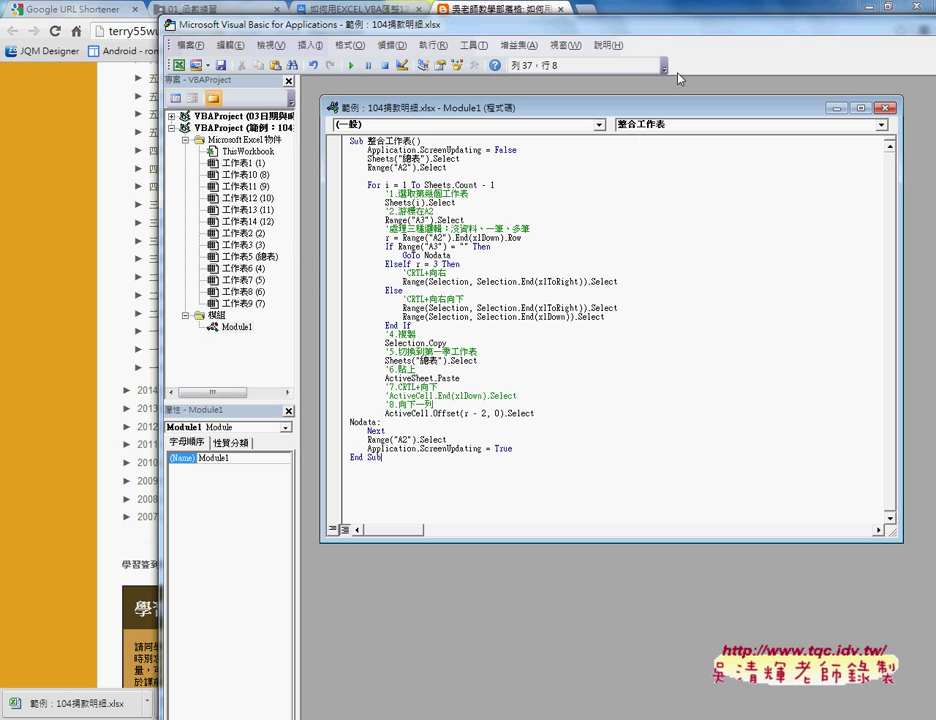
pyautogui.moveTo(483, 28); pyautogui.dragTo(386, 28)
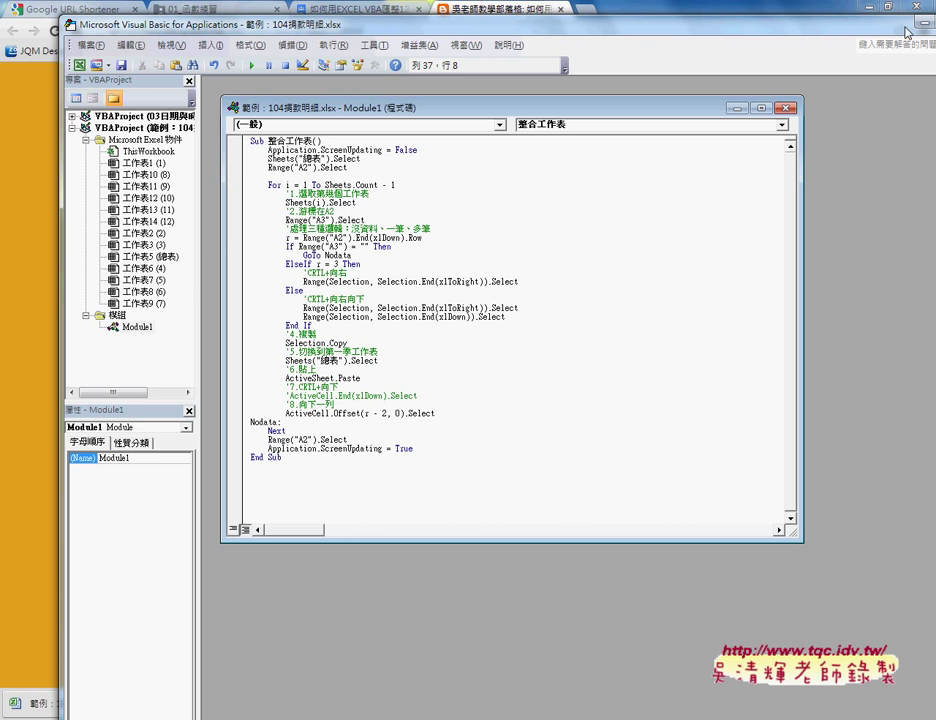
pyautogui.click(672, 12)
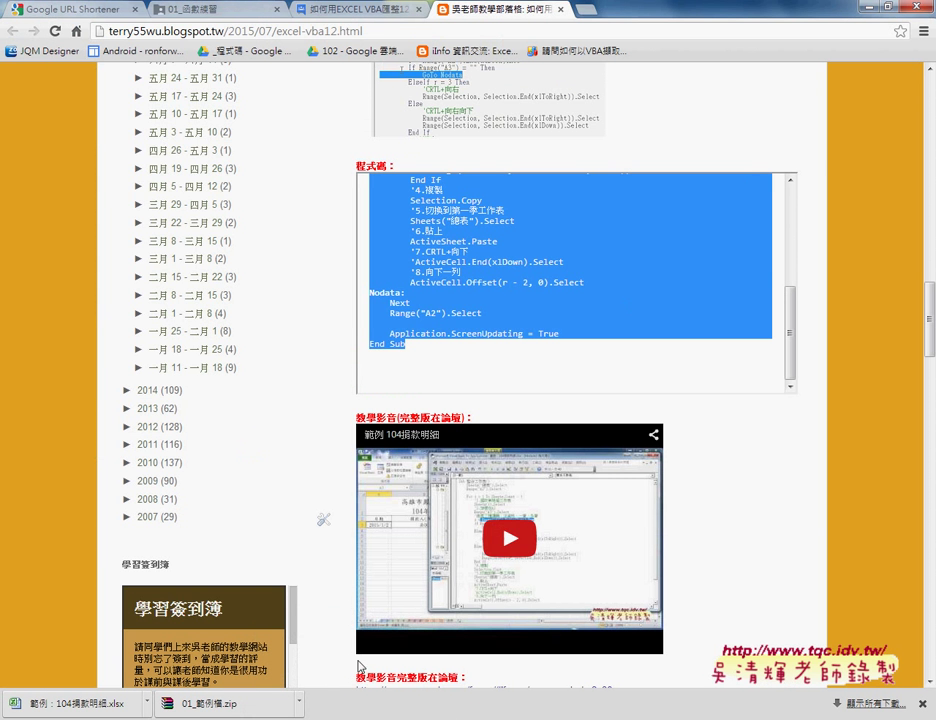
# Switch to the 104捐款明細 workbook, assign the 整合工作表 macro to the orange 整合工作表 button shape, and deselect the shape
pyautogui.moveTo(213, 716)
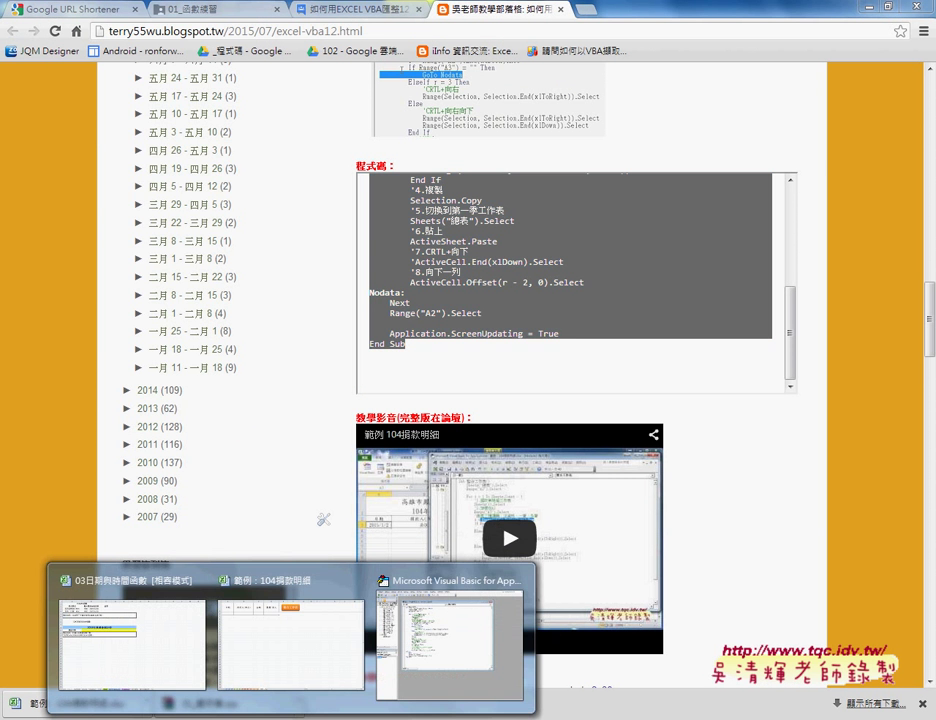
pyautogui.click(314, 663)
pyautogui.click(466, 189)
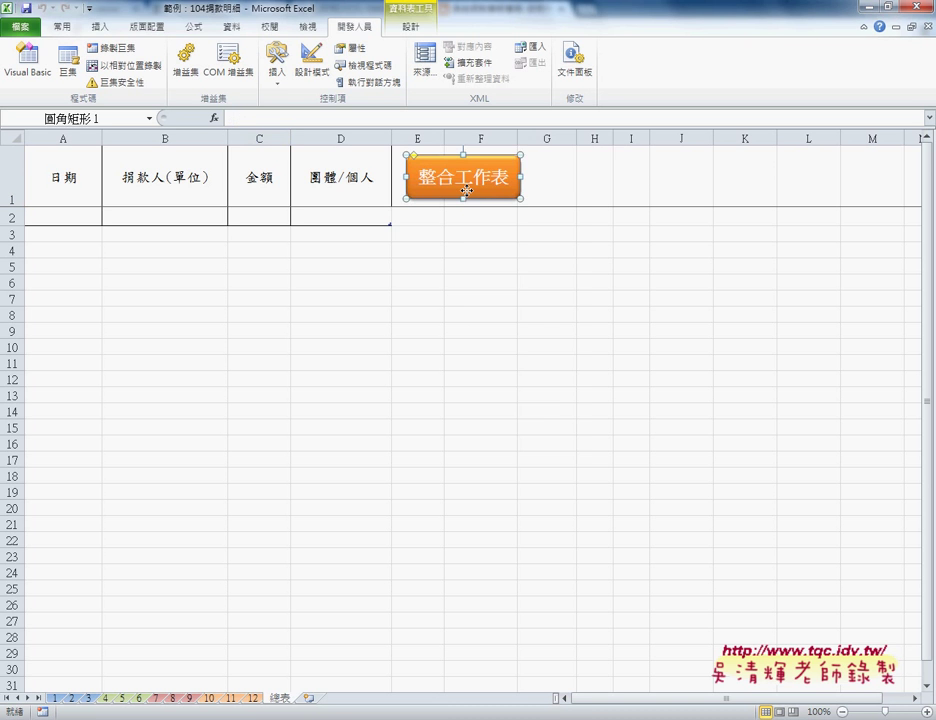
pyautogui.rightClick(467, 190)
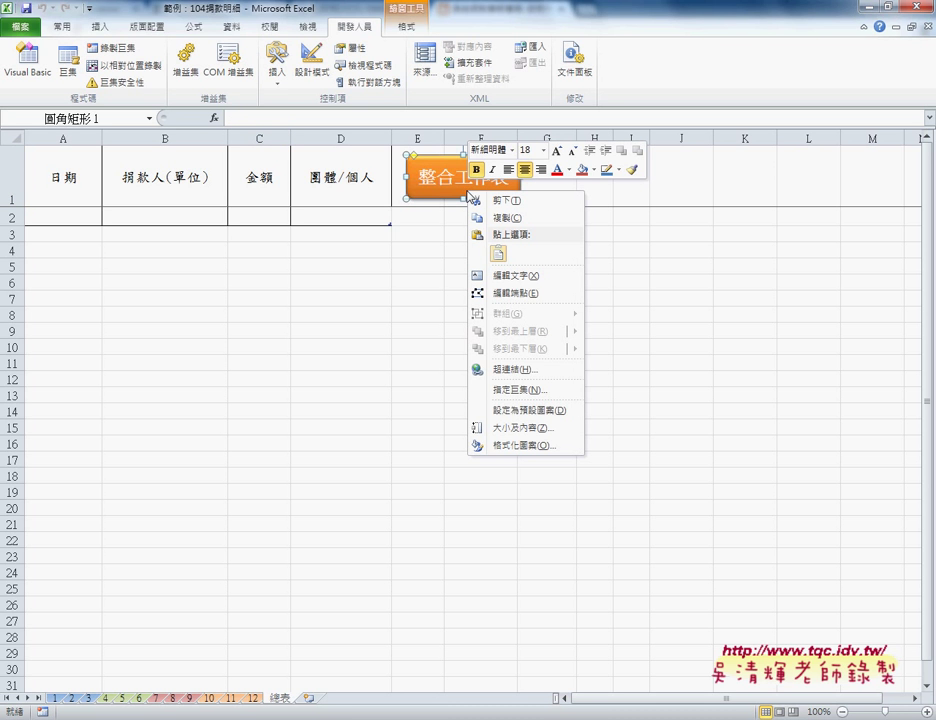
pyautogui.click(508, 396)
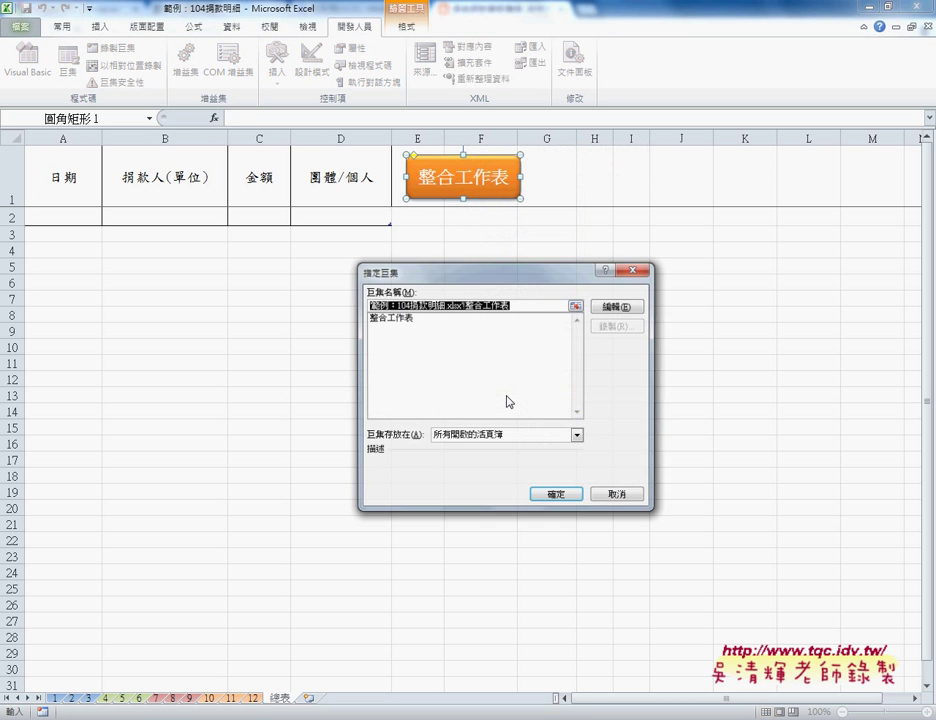
pyautogui.click(396, 318)
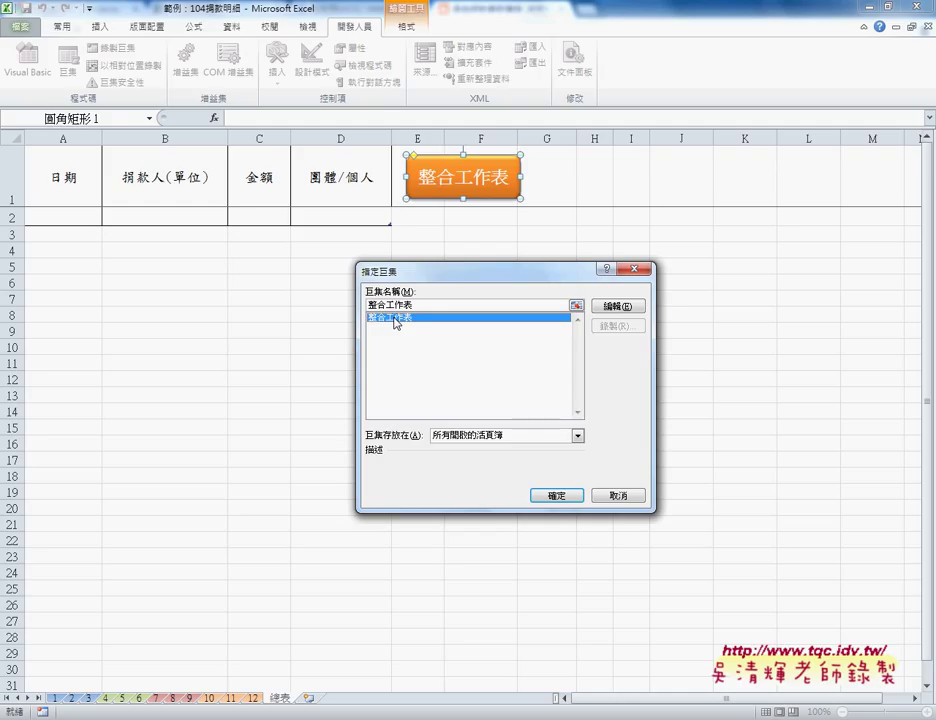
pyautogui.click(555, 495)
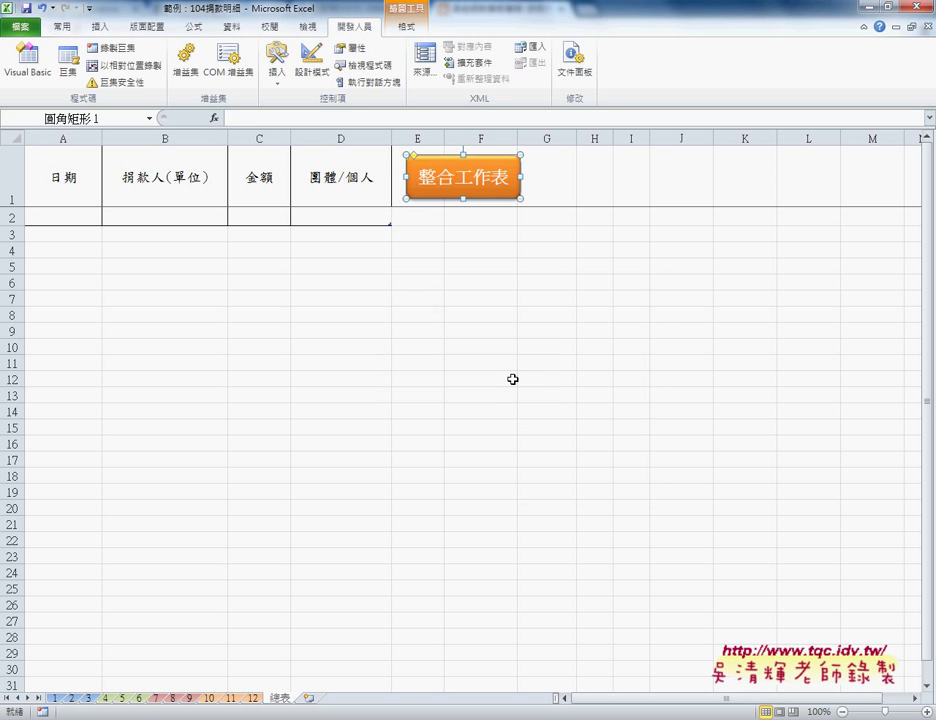
pyautogui.click(584, 190)
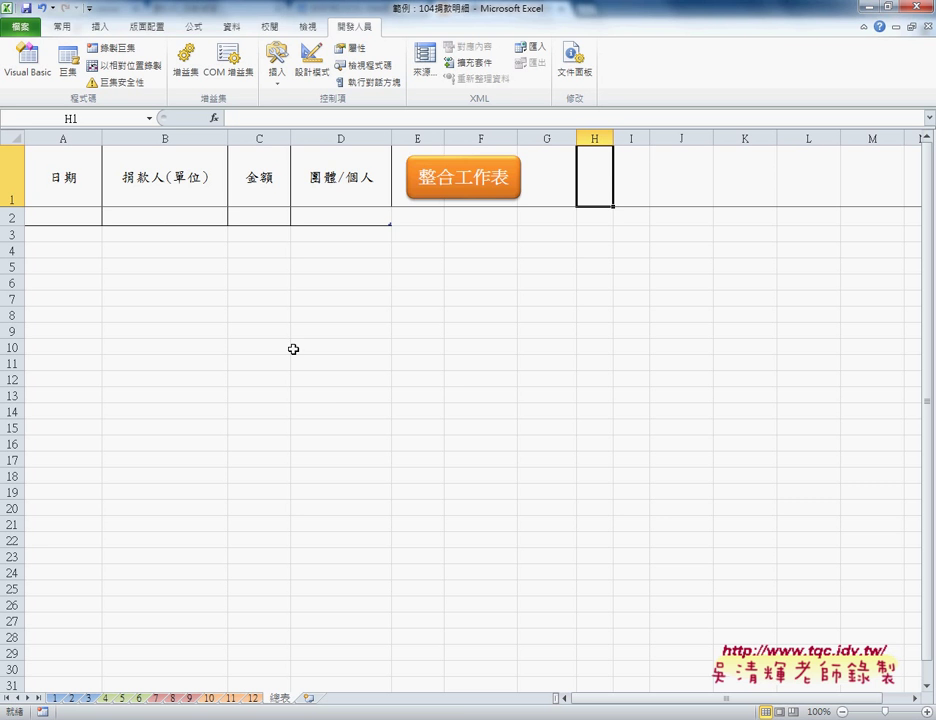
# Test the 整合工作表 button by running it, clearing the filled range A2:D24, and running it again
pyautogui.click(452, 188)
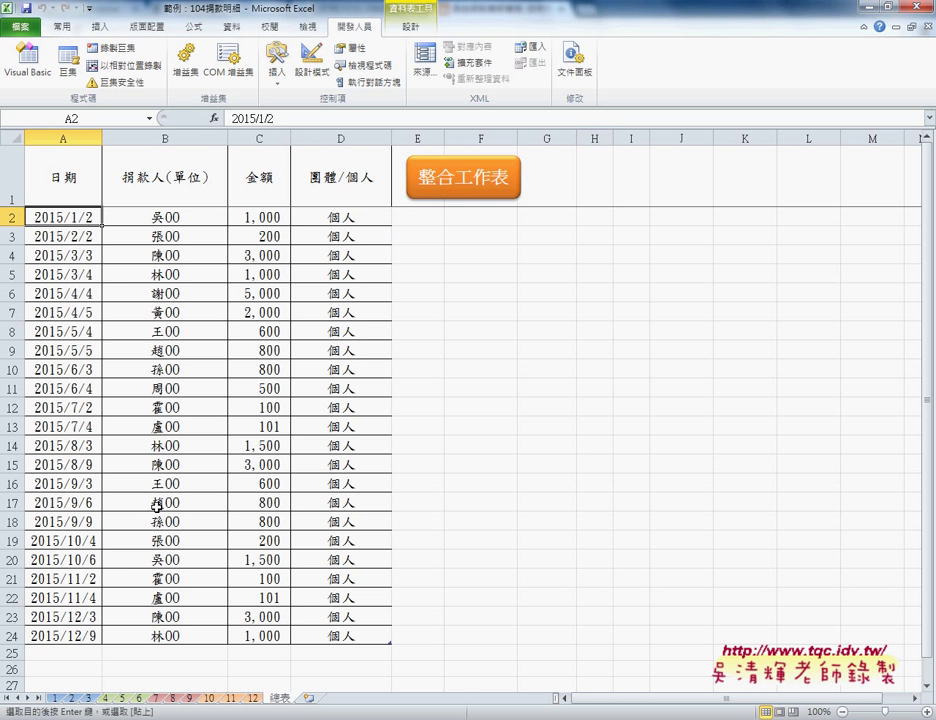
pyautogui.moveTo(368, 629); pyautogui.dragTo(60, 224)
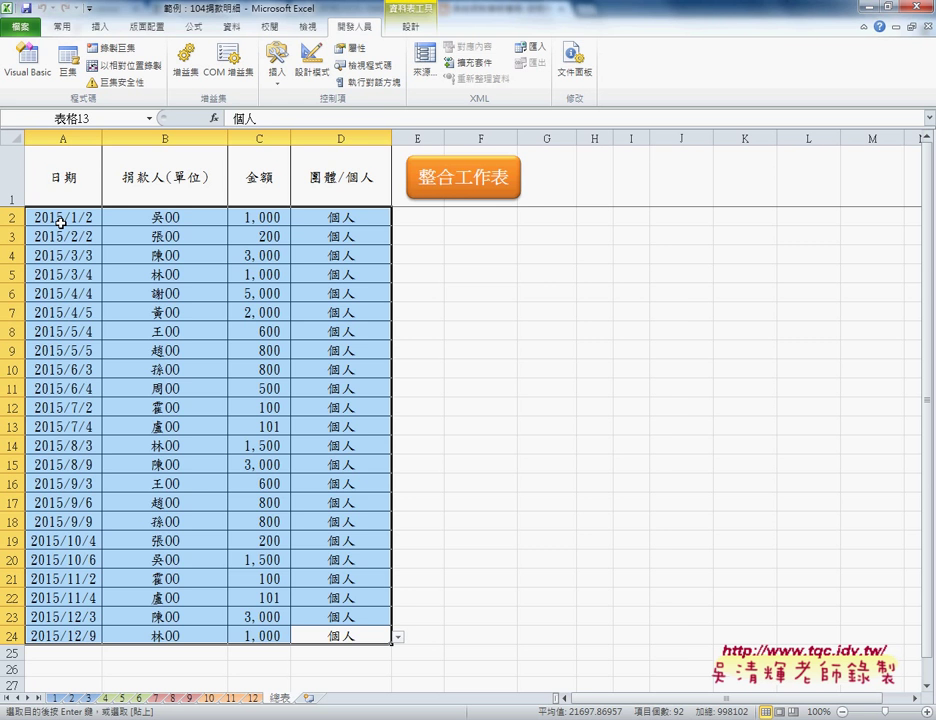
pyautogui.press('Delete')
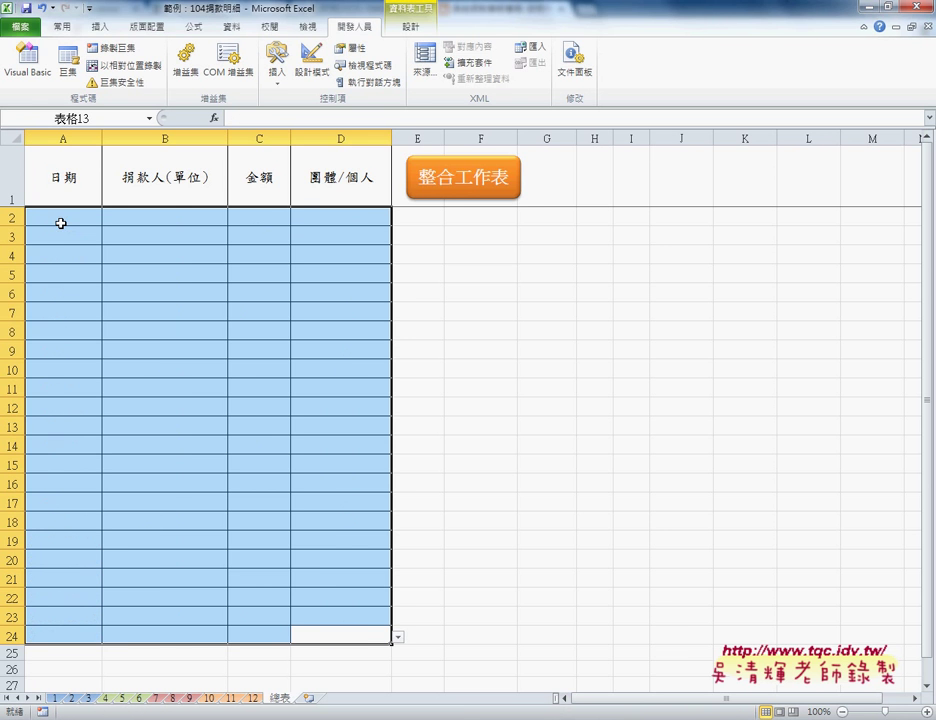
pyautogui.click(468, 234)
pyautogui.click(465, 183)
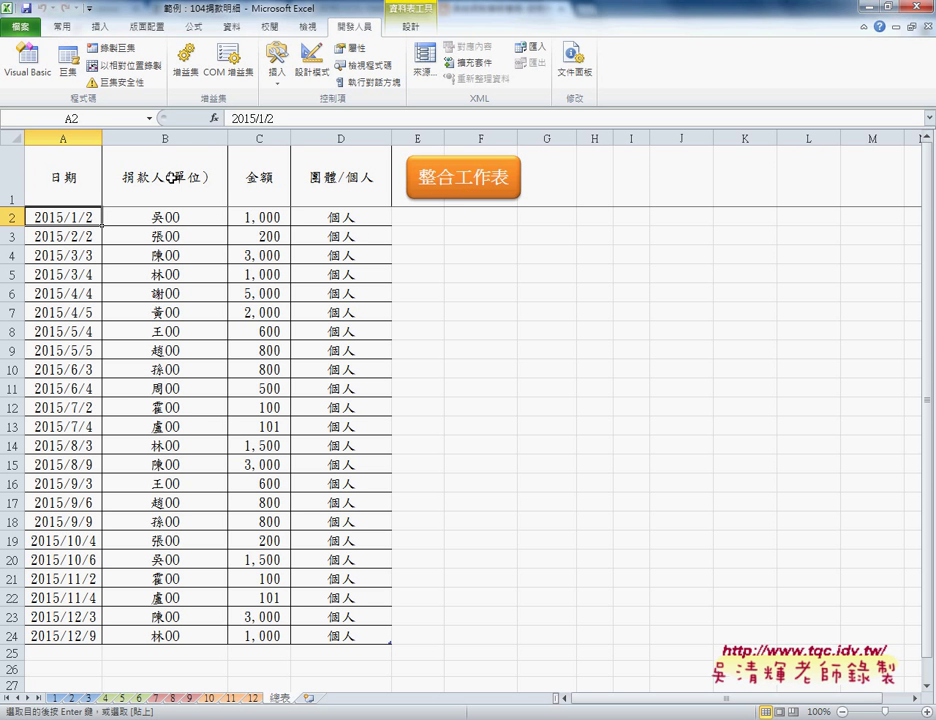
# Open the Visual Basic editor to review the 整合工作表 procedure in Module1, and return to the worksheet
pyautogui.click(42, 78)
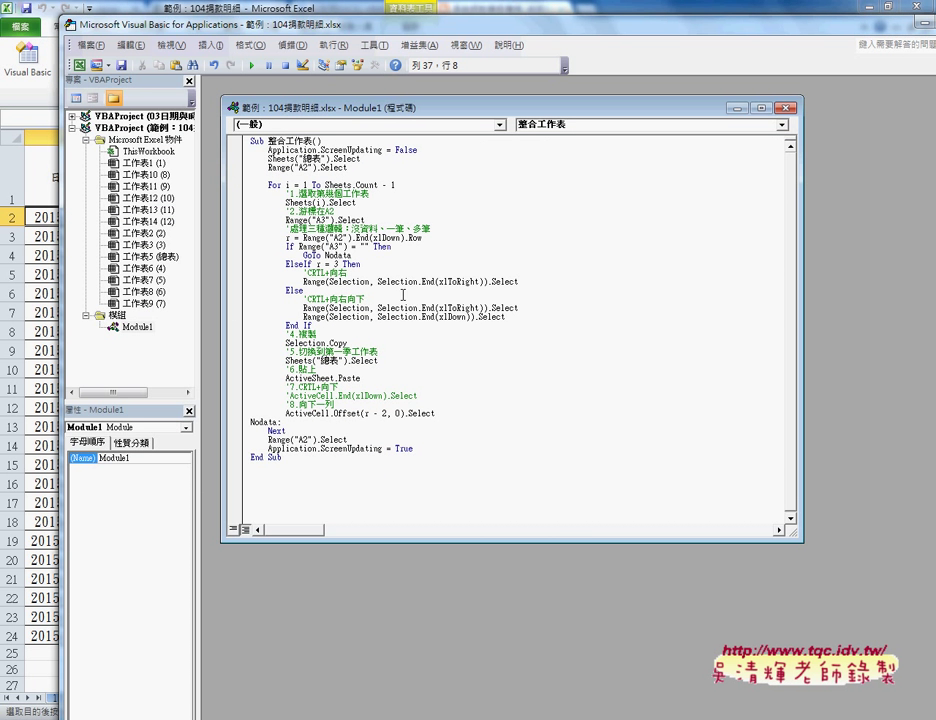
pyautogui.click(308, 150)
pyautogui.click(52, 20)
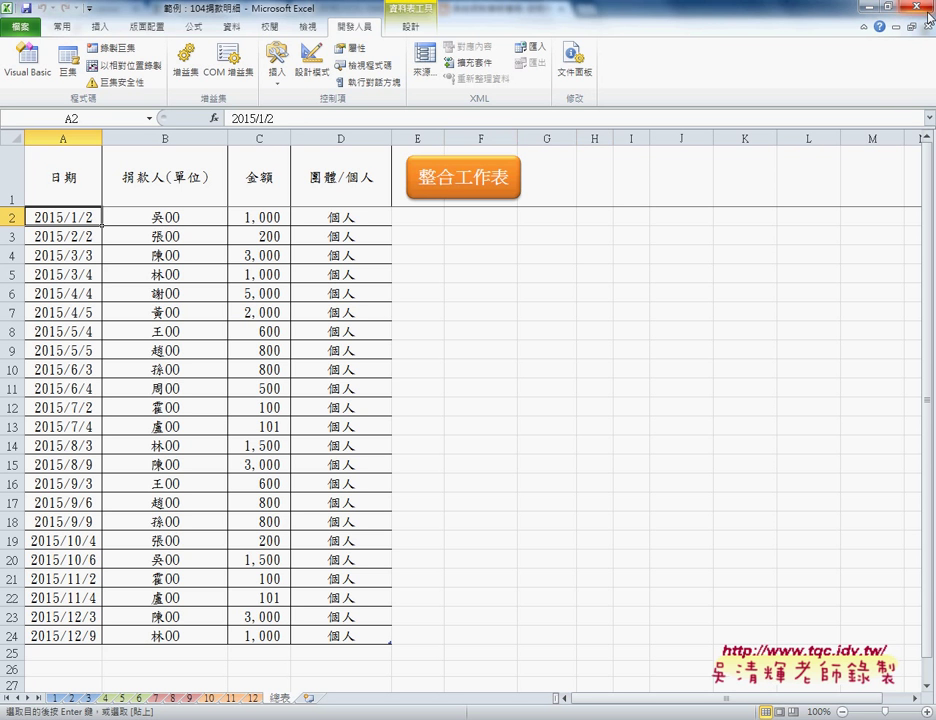
# Close the 104捐款明細 workbook without saving its changes
pyautogui.hotkey('alt', 'F4')
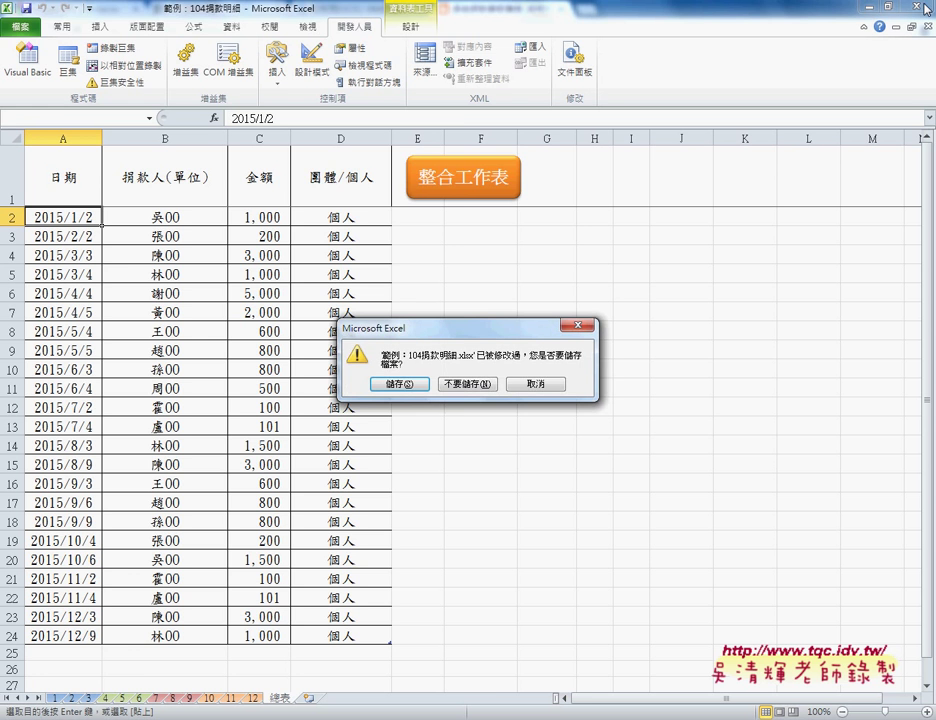
pyautogui.click(462, 386)
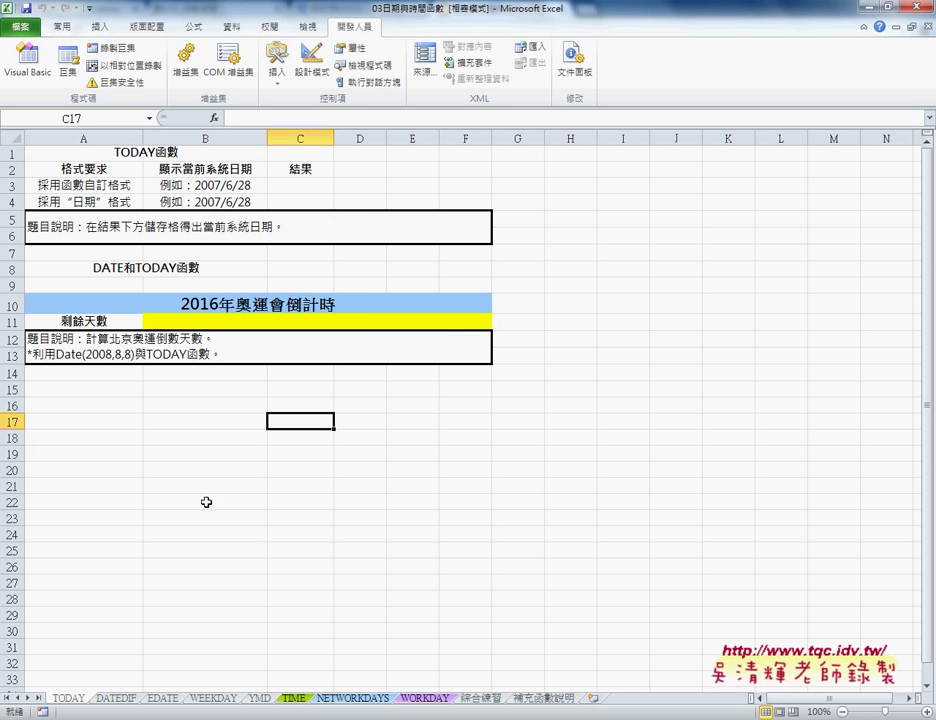
# Widen column C of the TODAY sheet to 17.38 and insert the TODAY function from the 日期及時間 category in cell C3
pyautogui.moveTo(336, 138); pyautogui.dragTo(372, 142)
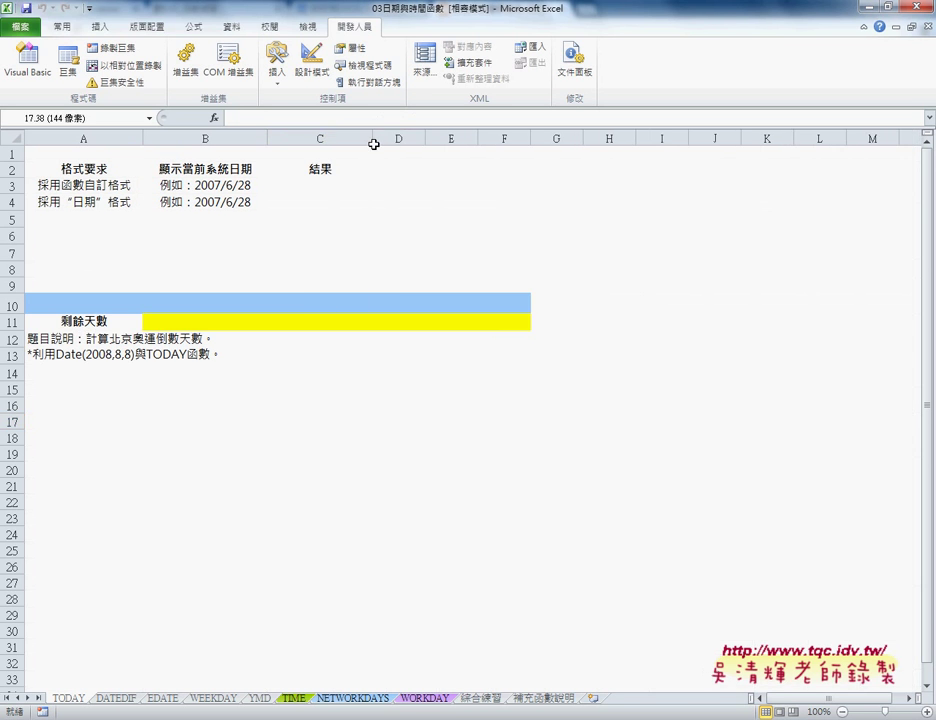
pyautogui.click(303, 188)
pyautogui.click(213, 118)
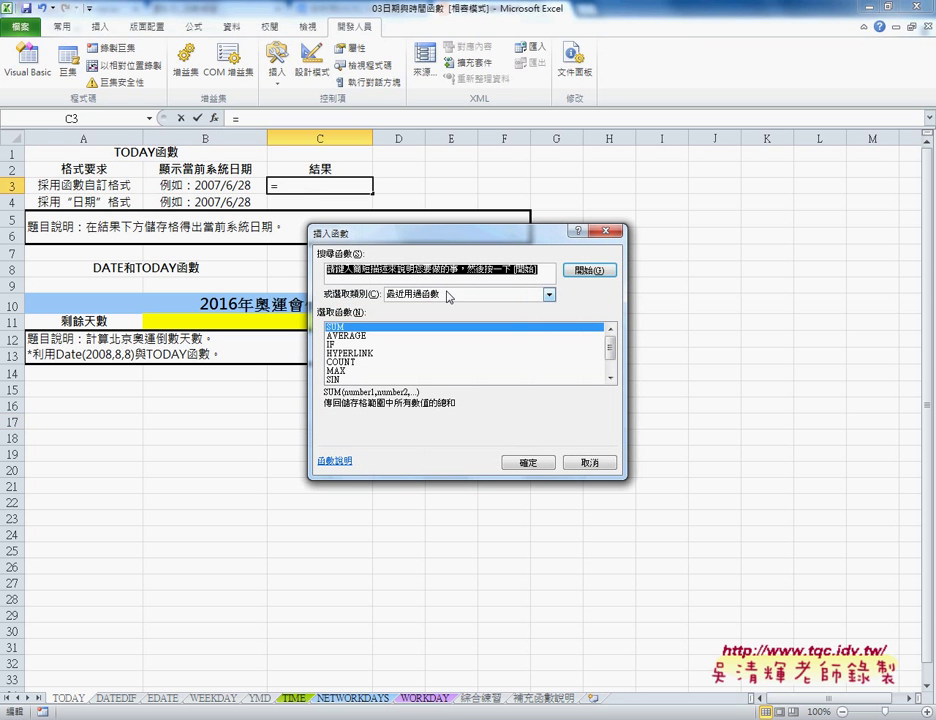
pyautogui.click(457, 295)
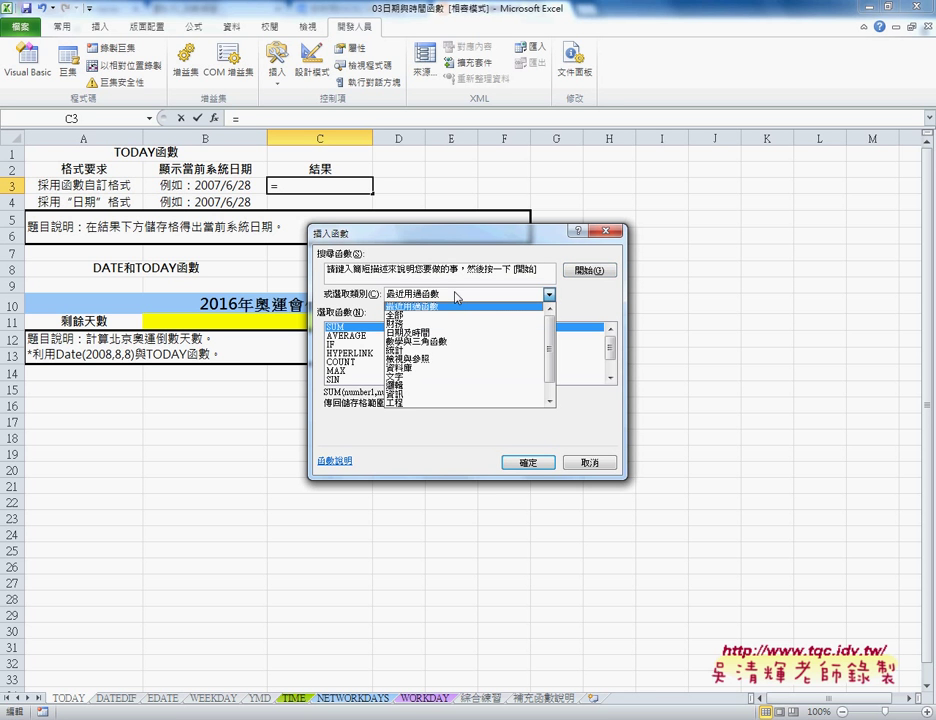
pyautogui.click(449, 333)
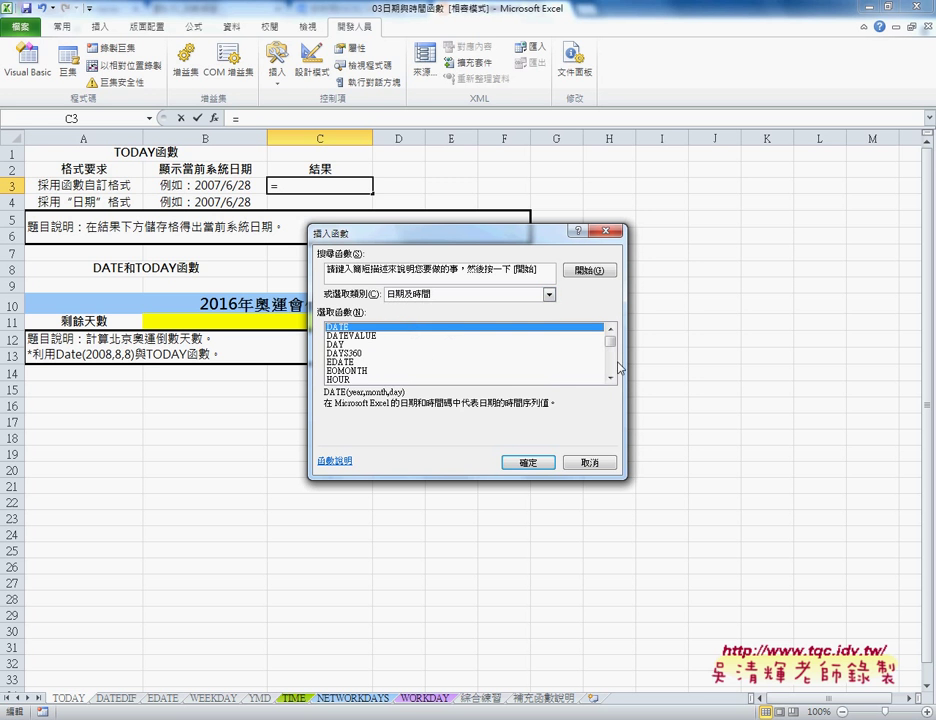
pyautogui.scroll(-3, 612, 362)
pyautogui.scroll(-1, 612, 365)
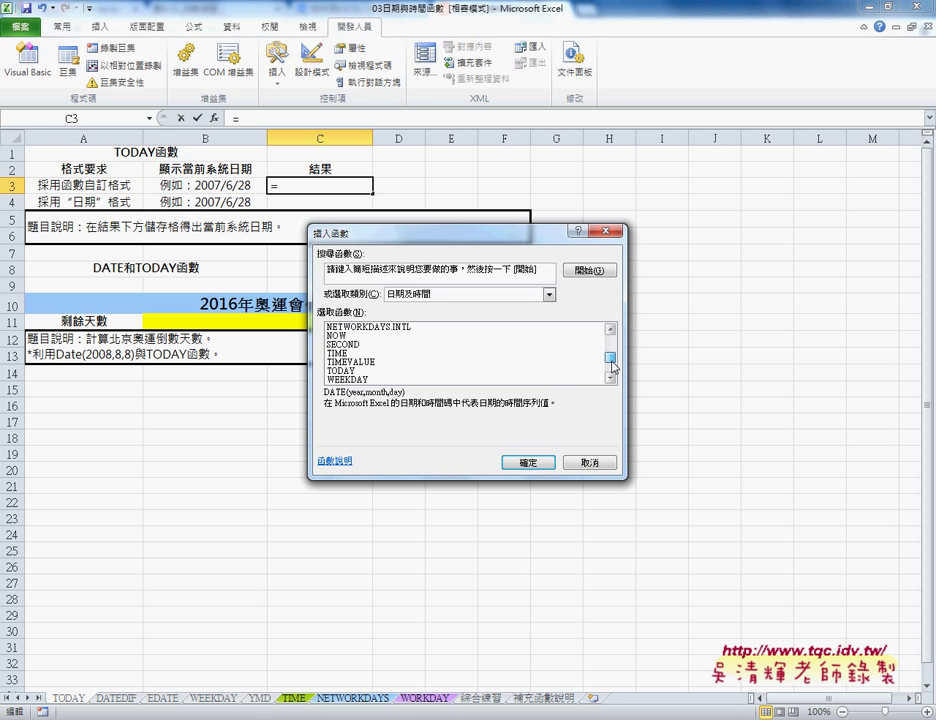
pyautogui.click(353, 372)
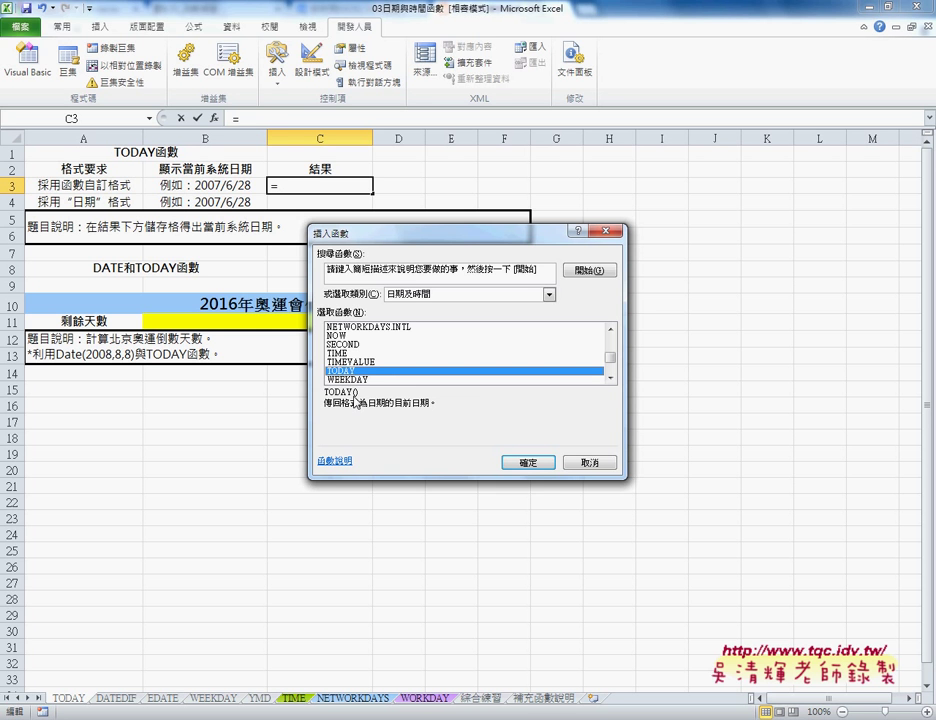
pyautogui.click(536, 462)
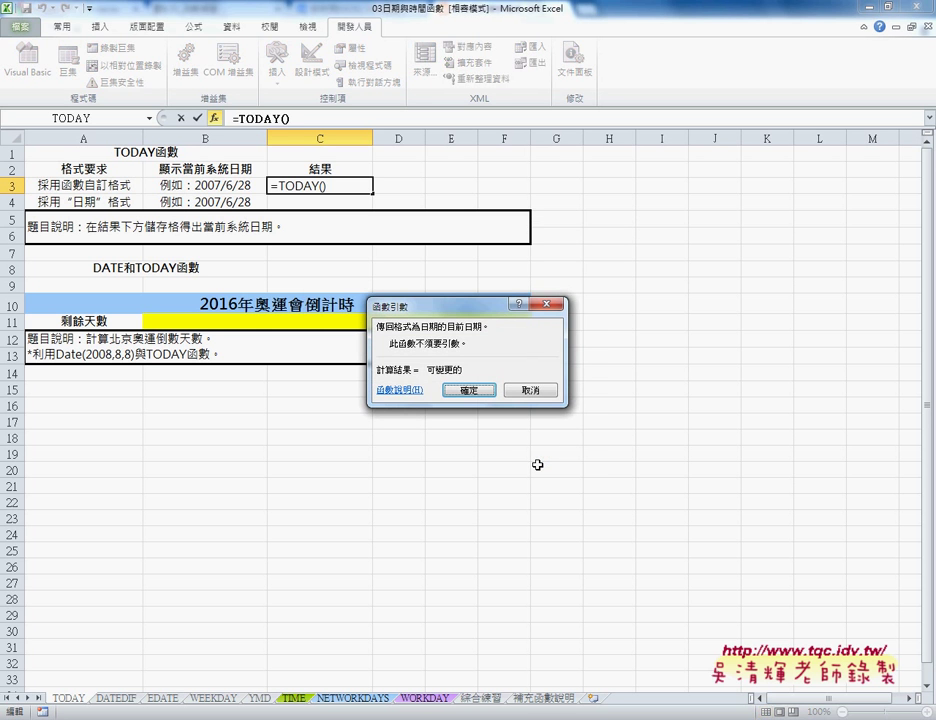
pyautogui.click(469, 390)
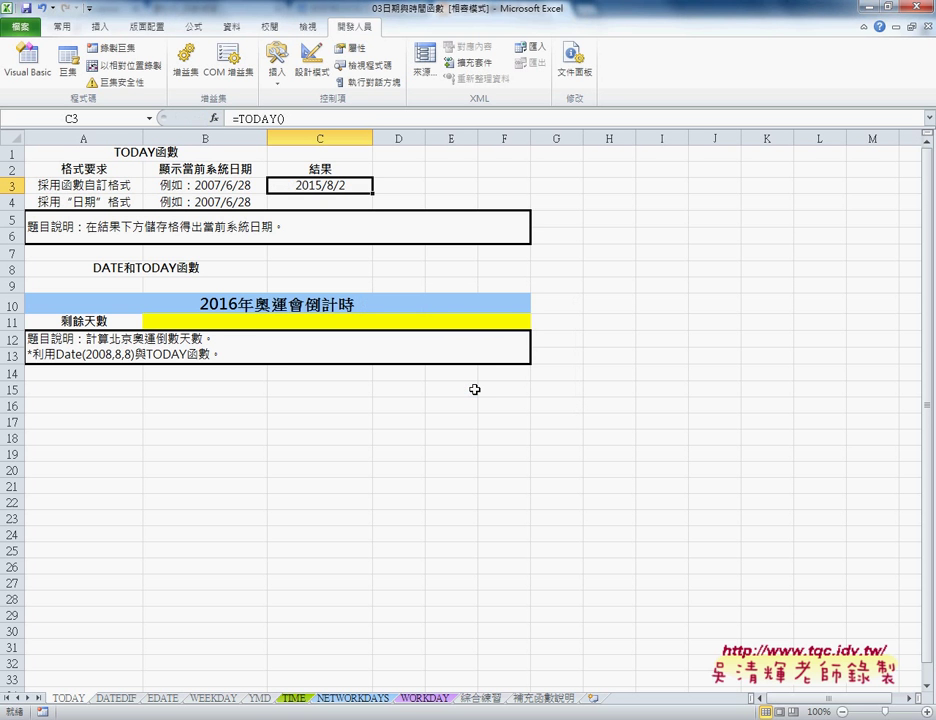